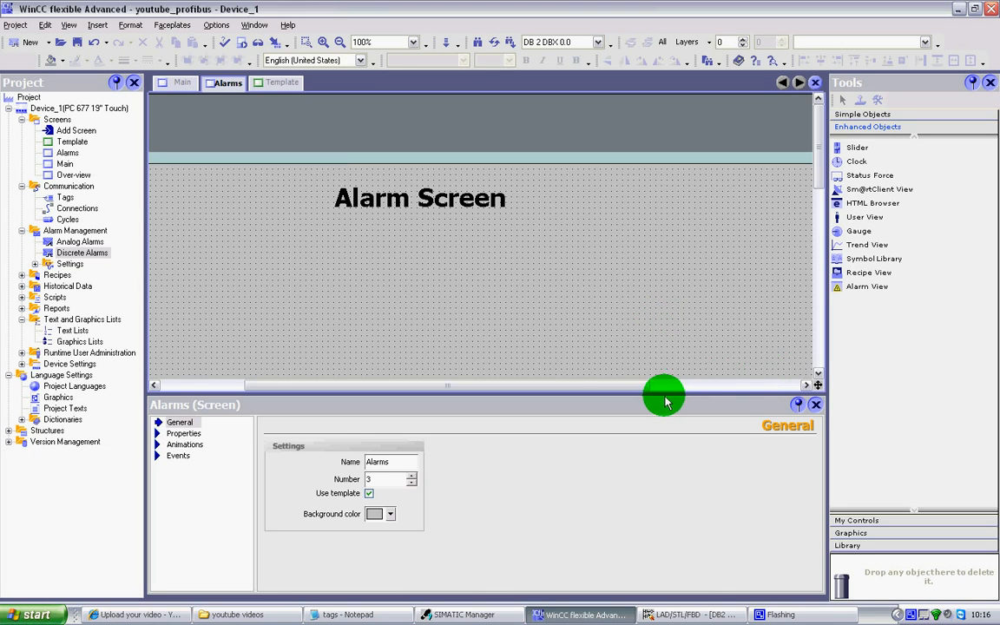
# - Examine the Alarms screen's title and Main Screen button, and enlarge the screen editing area
pyautogui.moveTo(643, 385); pyautogui.dragTo(766, 384)
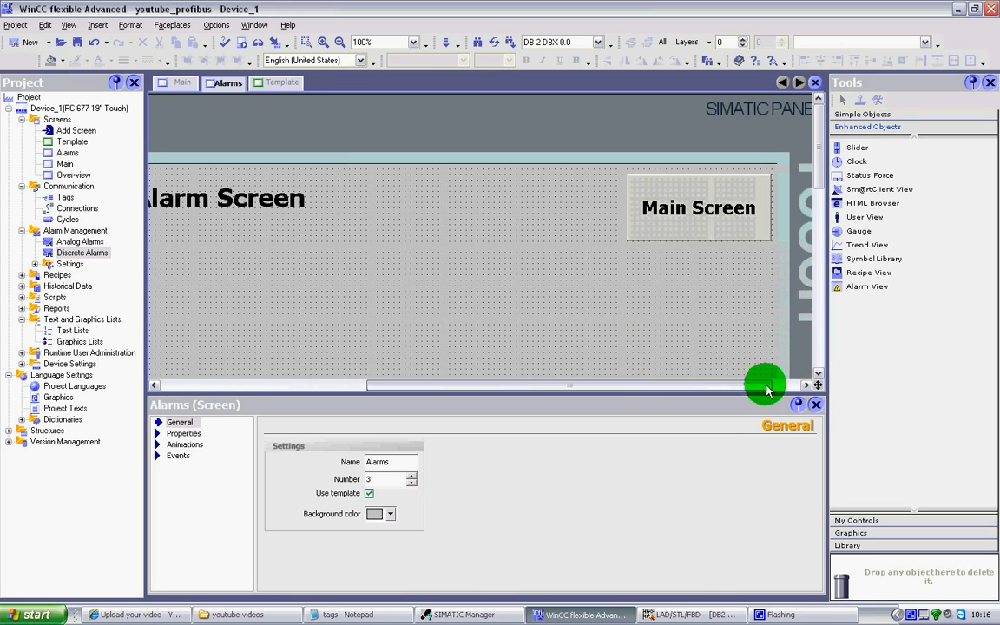
pyautogui.click(705, 207)
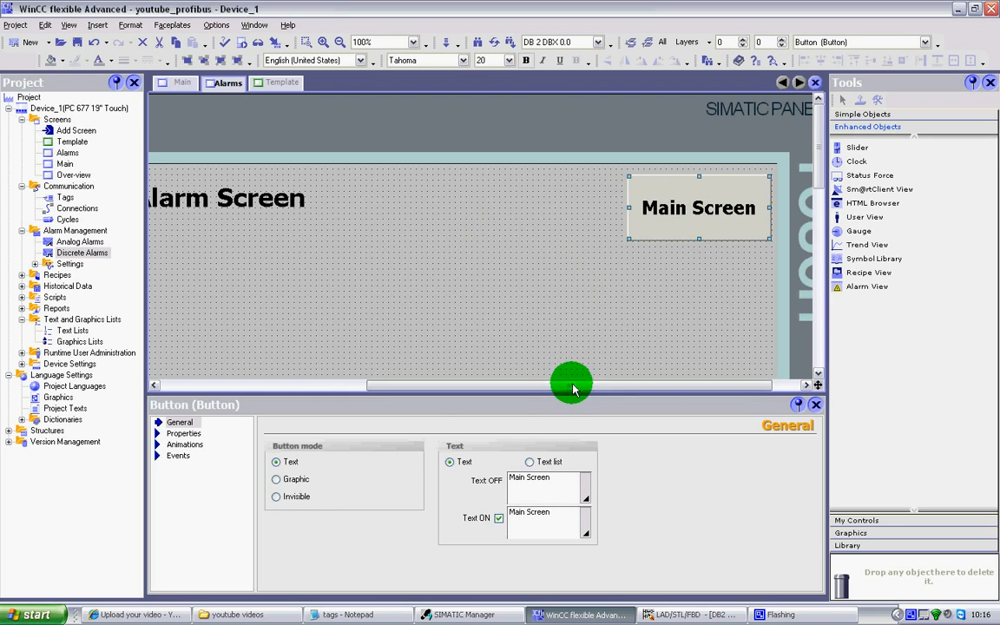
pyautogui.moveTo(574, 384); pyautogui.dragTo(435, 388)
pyautogui.moveTo(815, 145); pyautogui.dragTo(798, 192)
pyautogui.moveTo(612, 395); pyautogui.dragTo(618, 483)
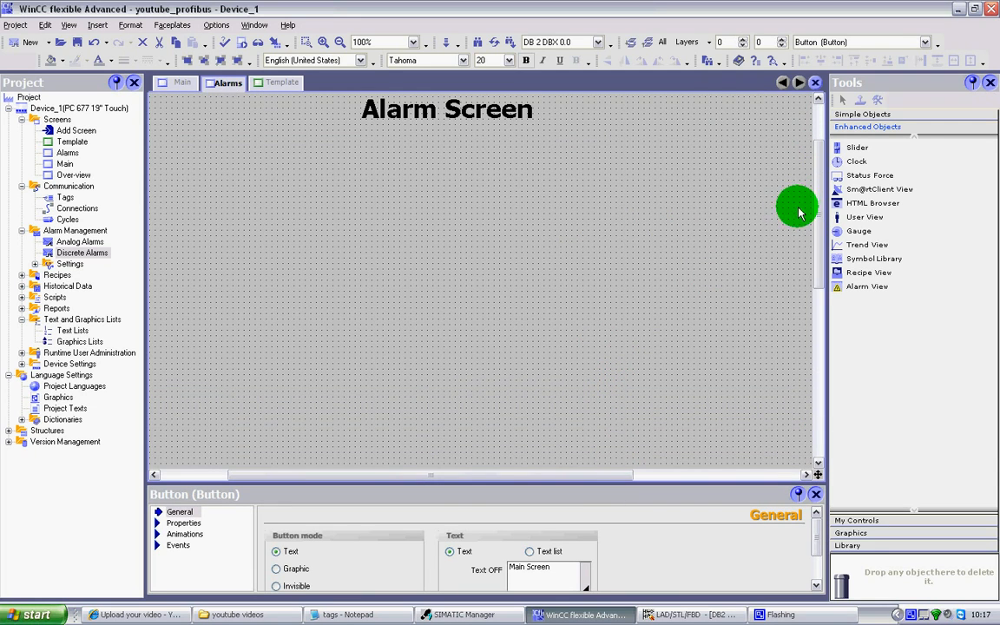
pyautogui.moveTo(819, 218); pyautogui.dragTo(827, 201)
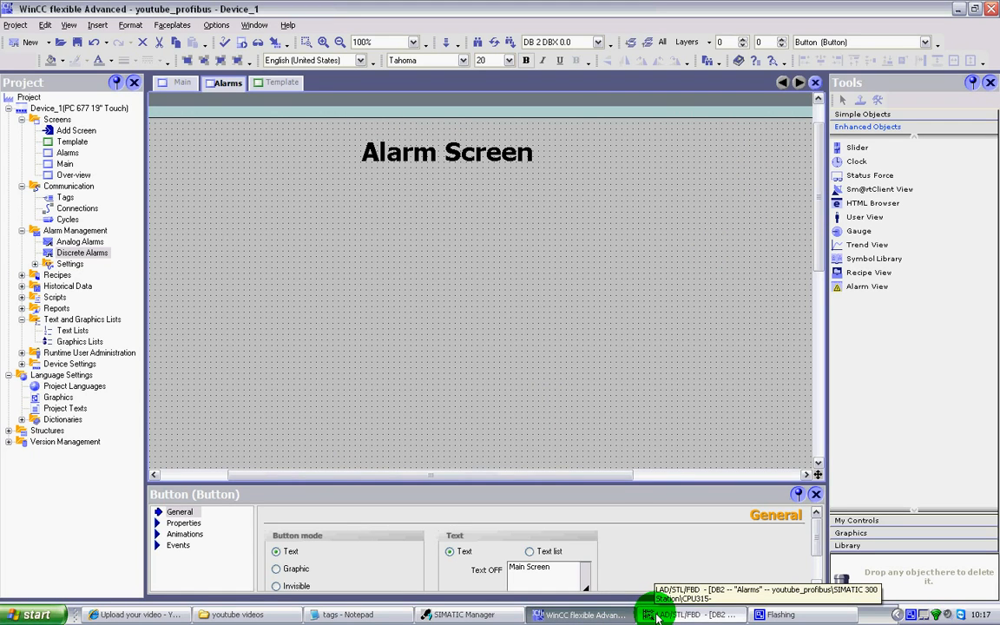
# - Switch to the LAD/STL/FBD editor and examine the addresses of the alarm bits in data block DB2
pyautogui.click(686, 615)
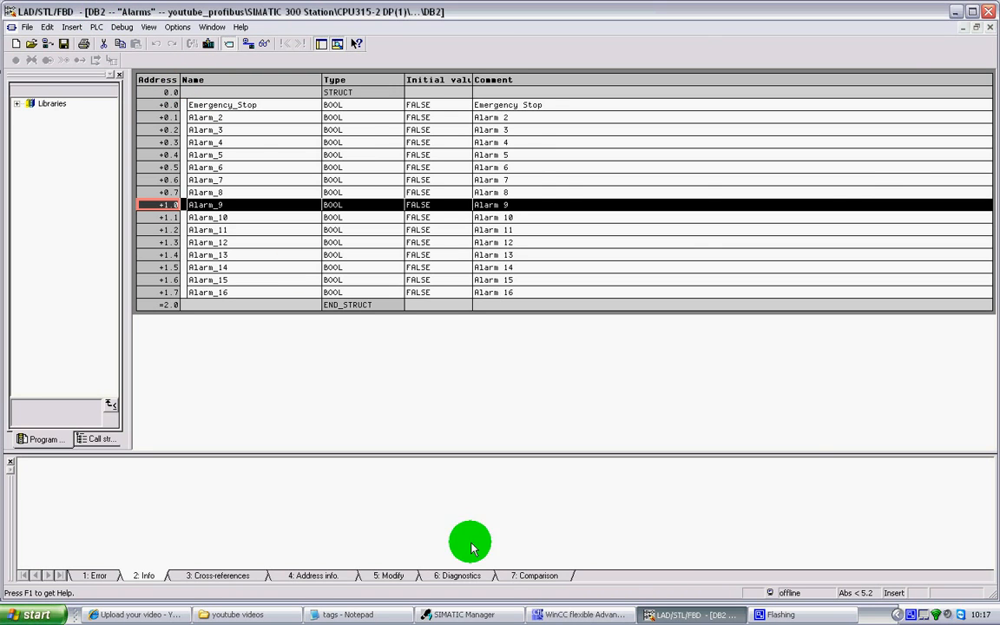
pyautogui.click(460, 615)
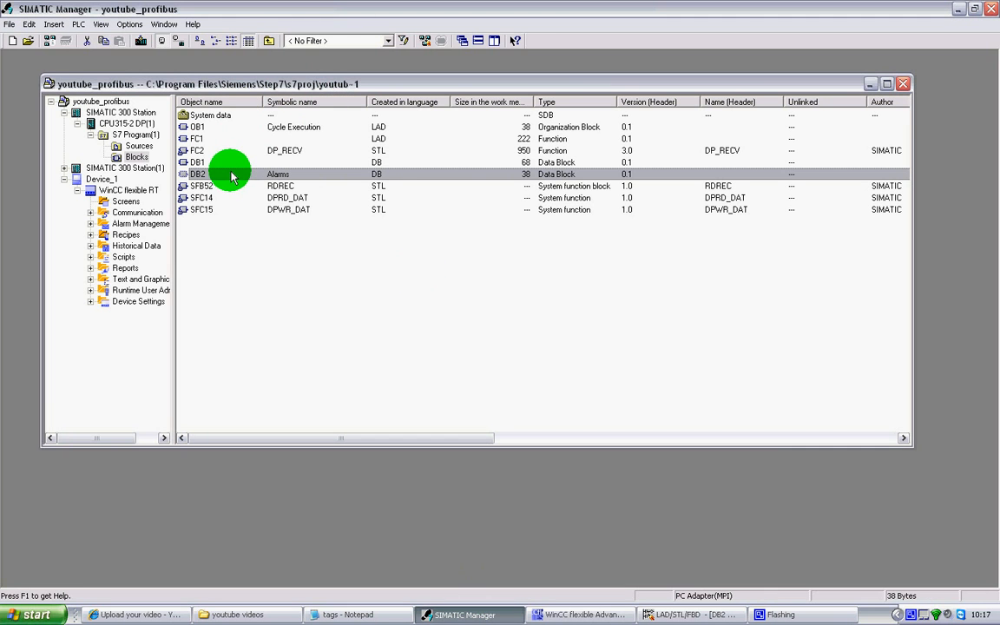
pyautogui.click(717, 615)
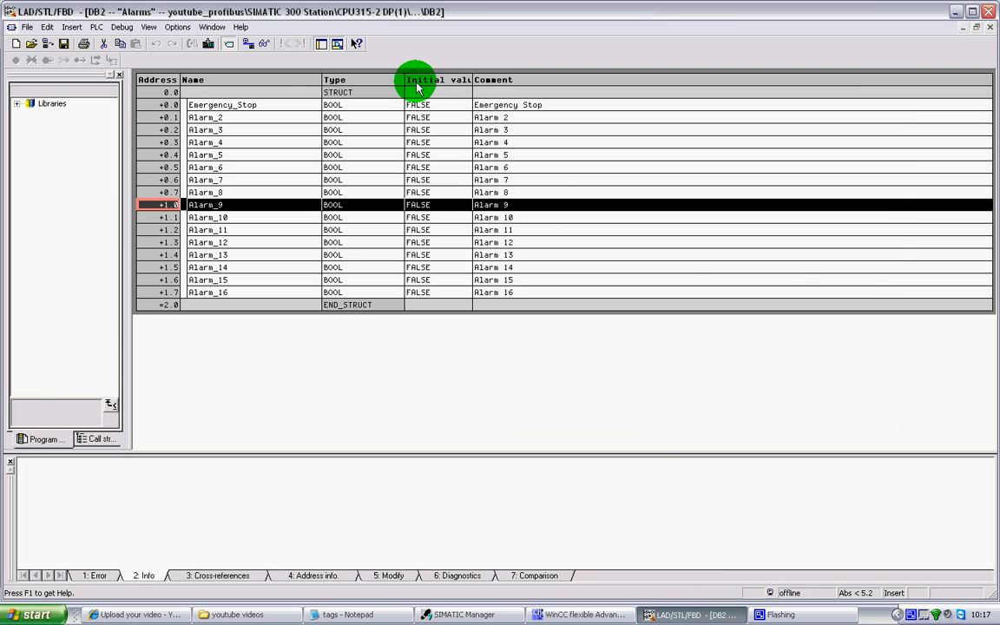
pyautogui.click(161, 105)
pyautogui.click(169, 117)
pyautogui.click(168, 130)
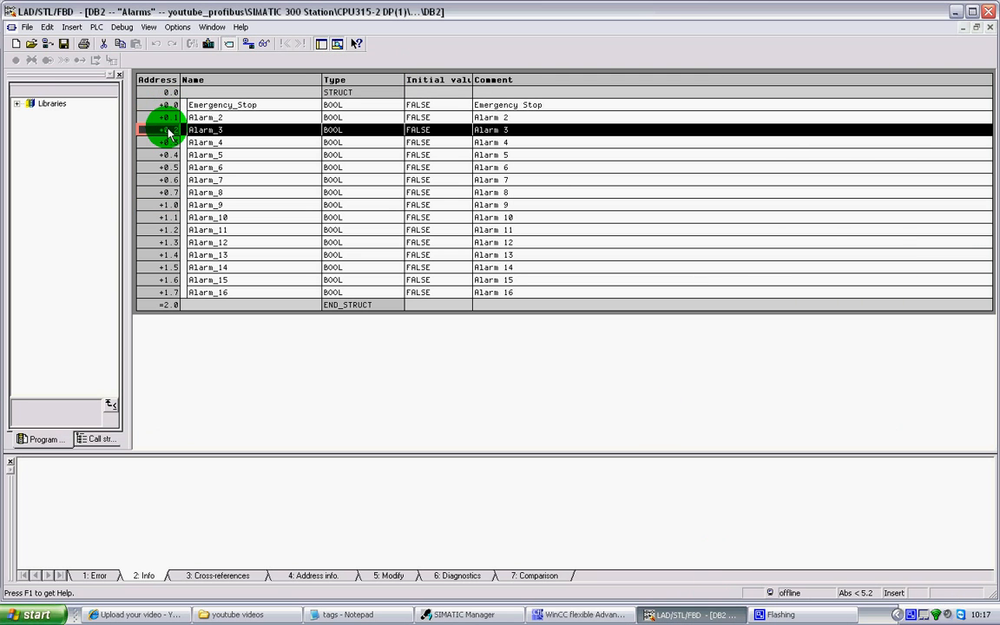
pyautogui.click(169, 142)
pyautogui.click(169, 155)
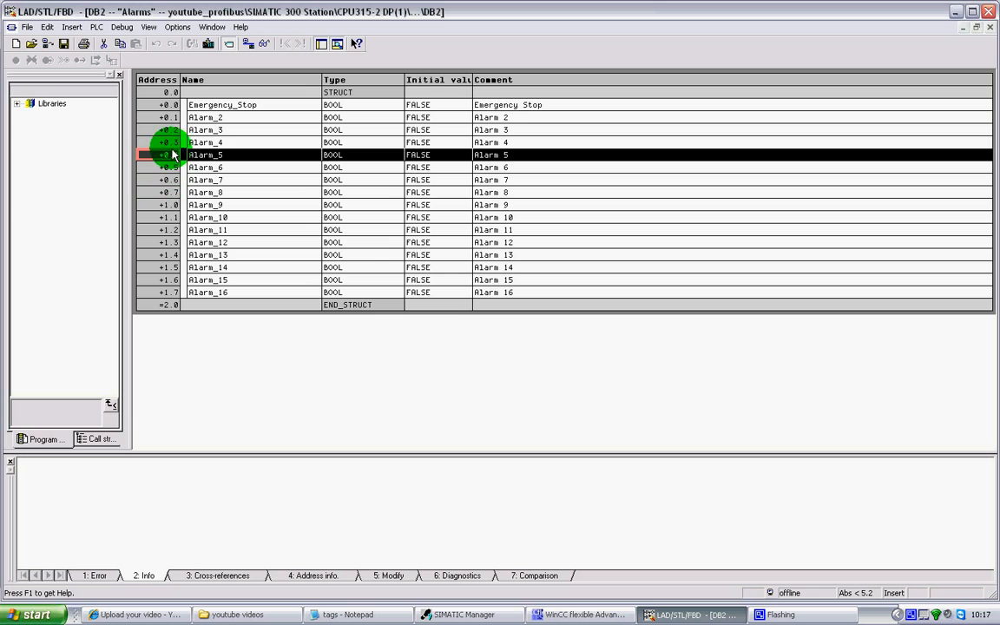
pyautogui.click(161, 91)
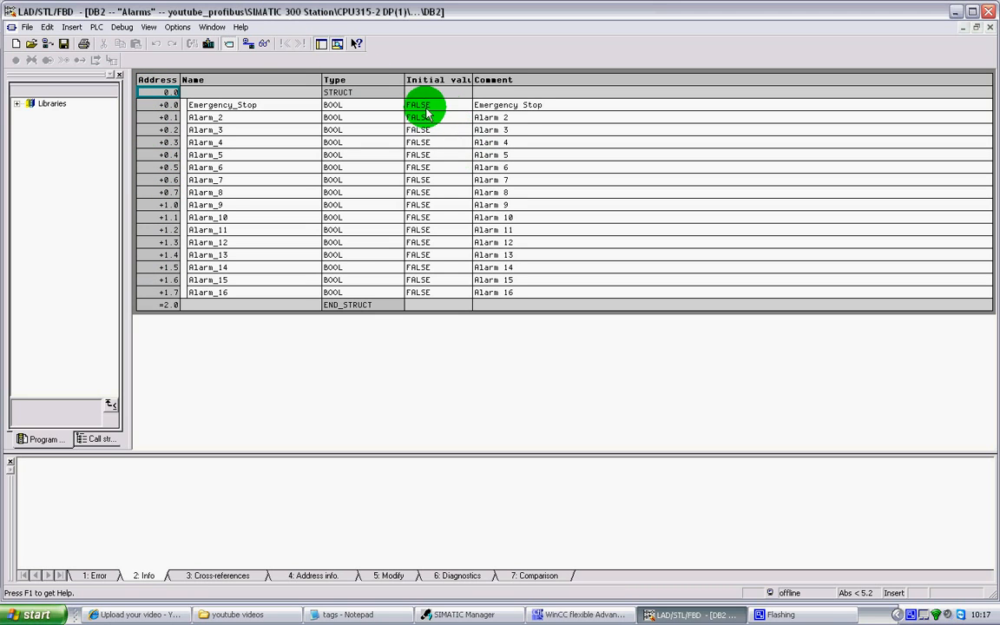
# - Examine the comments of the first four alarm bits in DB2, and minimize the data block and its editor
pyautogui.click(514, 106)
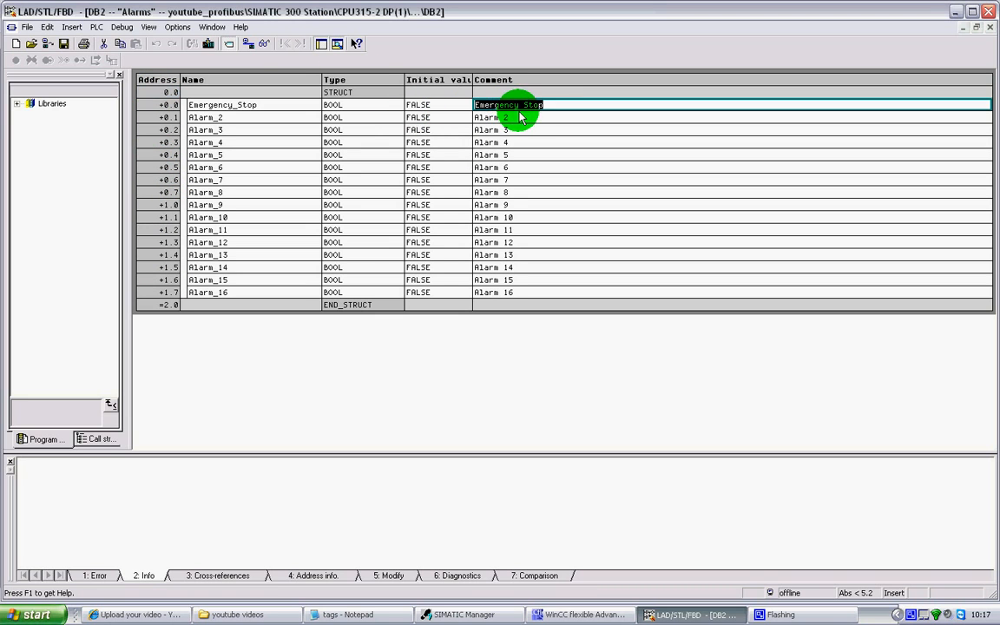
pyautogui.click(525, 118)
pyautogui.click(530, 130)
pyautogui.click(532, 143)
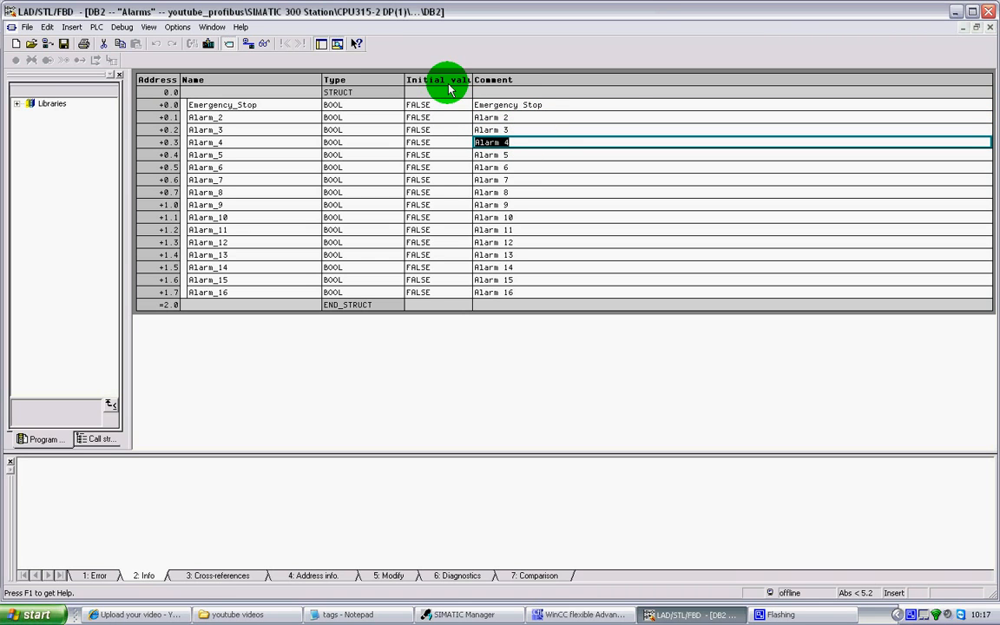
pyautogui.click(964, 28)
pyautogui.click(956, 12)
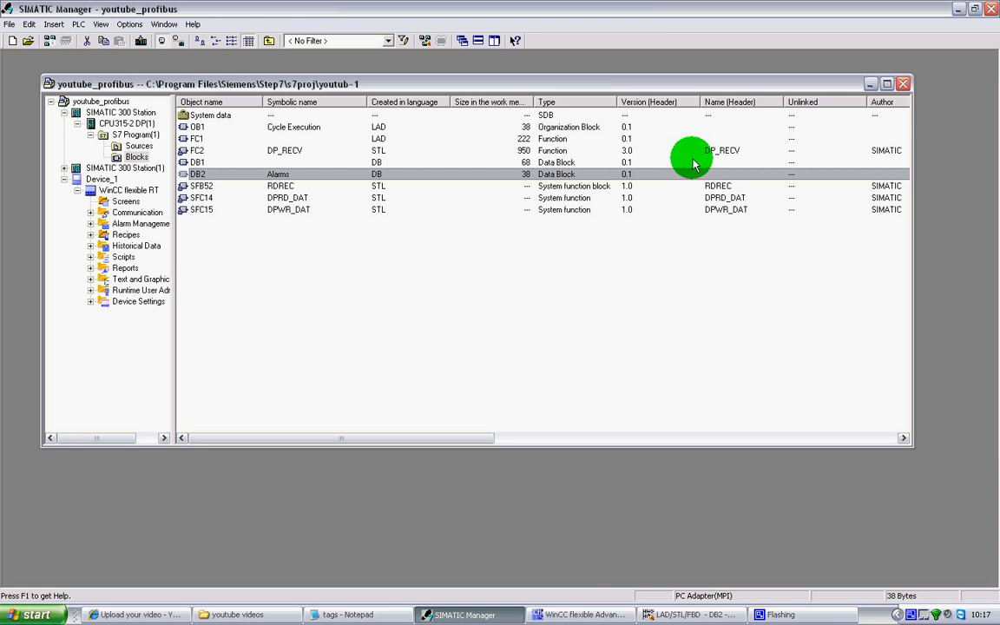
# - Switch to WinCC flexible and place a wide Alarm View beneath the title on the Alarms screen
pyautogui.click(584, 615)
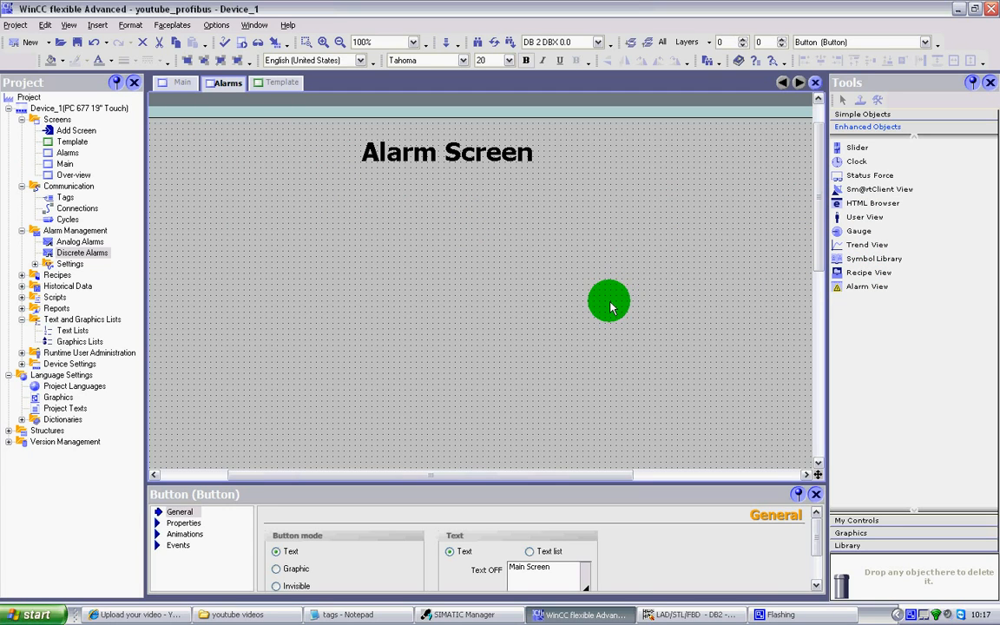
pyautogui.click(869, 114)
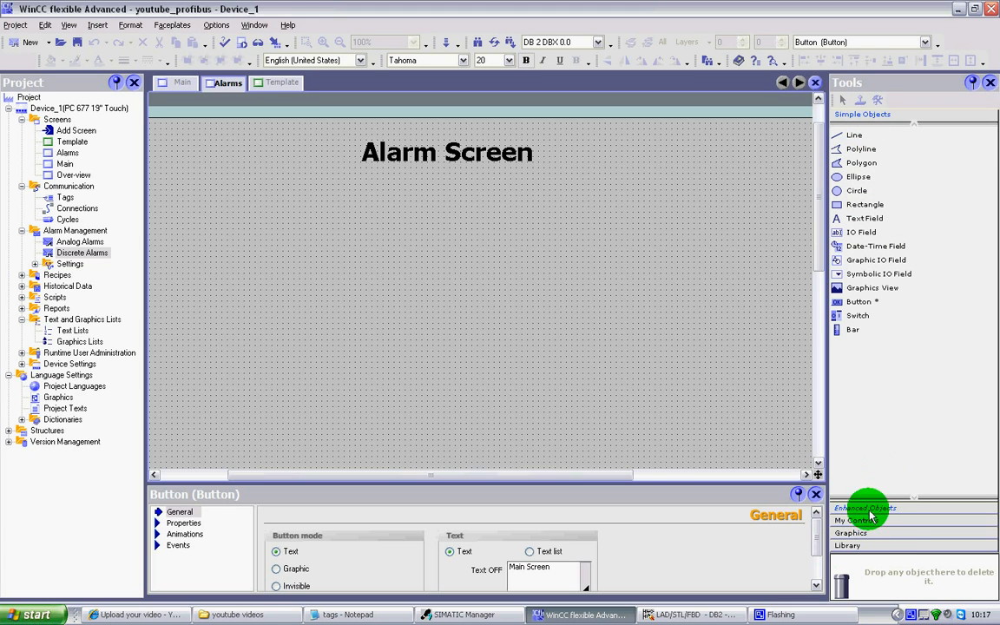
pyautogui.click(877, 510)
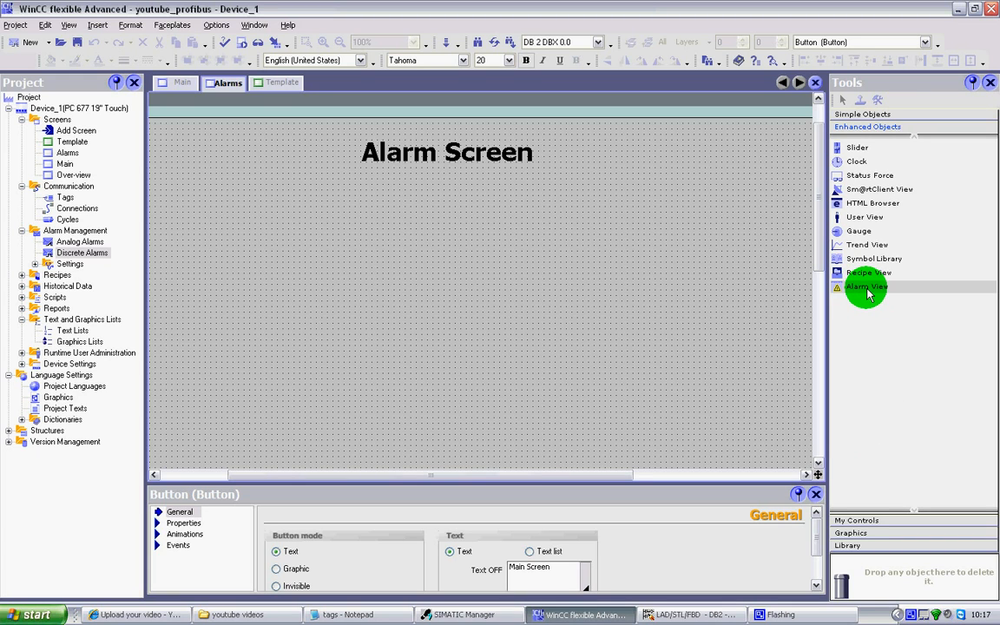
pyautogui.moveTo(868, 294); pyautogui.dragTo(793, 405)
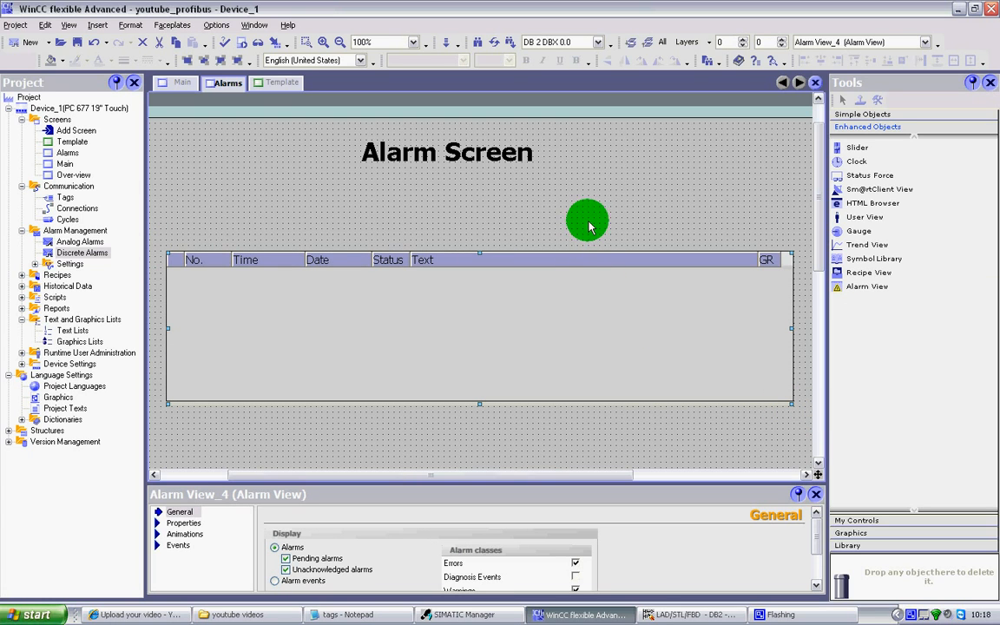
pyautogui.moveTo(563, 260); pyautogui.dragTo(565, 232)
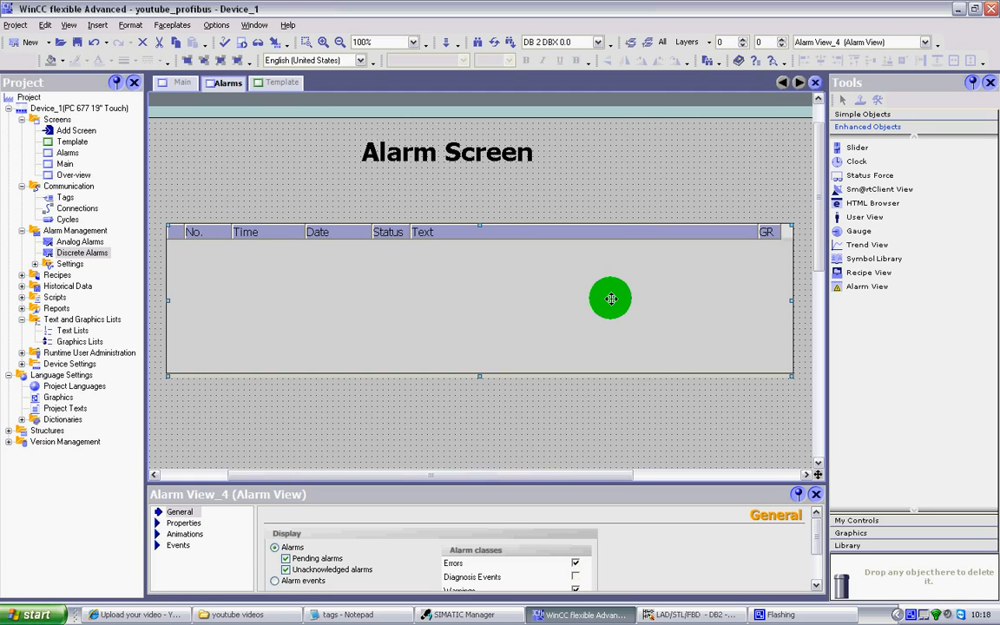
# - Set the alarm view to show pending and unacknowledged alarms of the Errors, Warnings and System classes, and move it closer to the title
pyautogui.moveTo(596, 483); pyautogui.dragTo(611, 413)
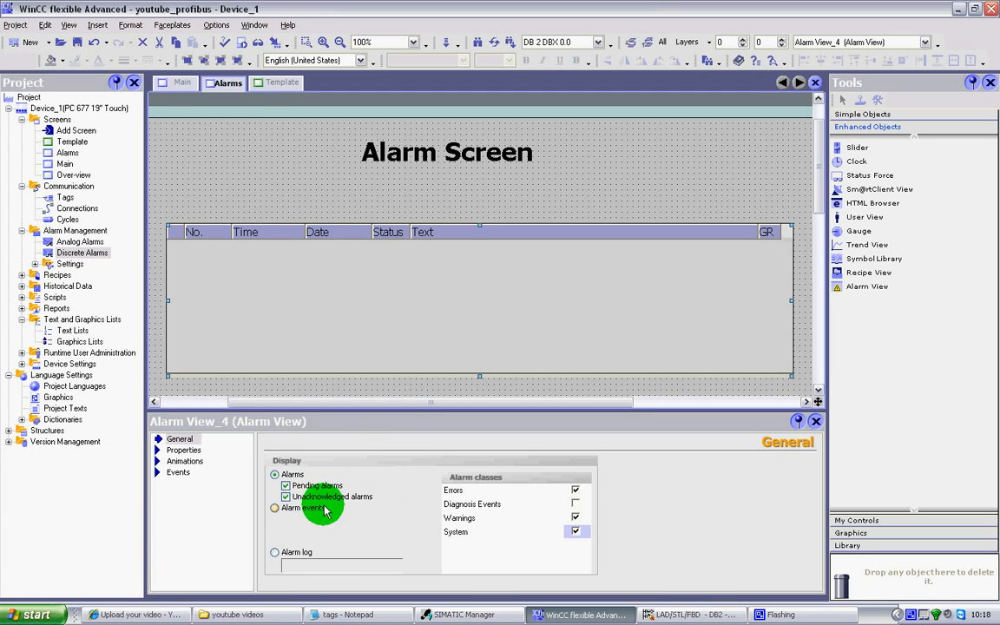
pyautogui.click(304, 488)
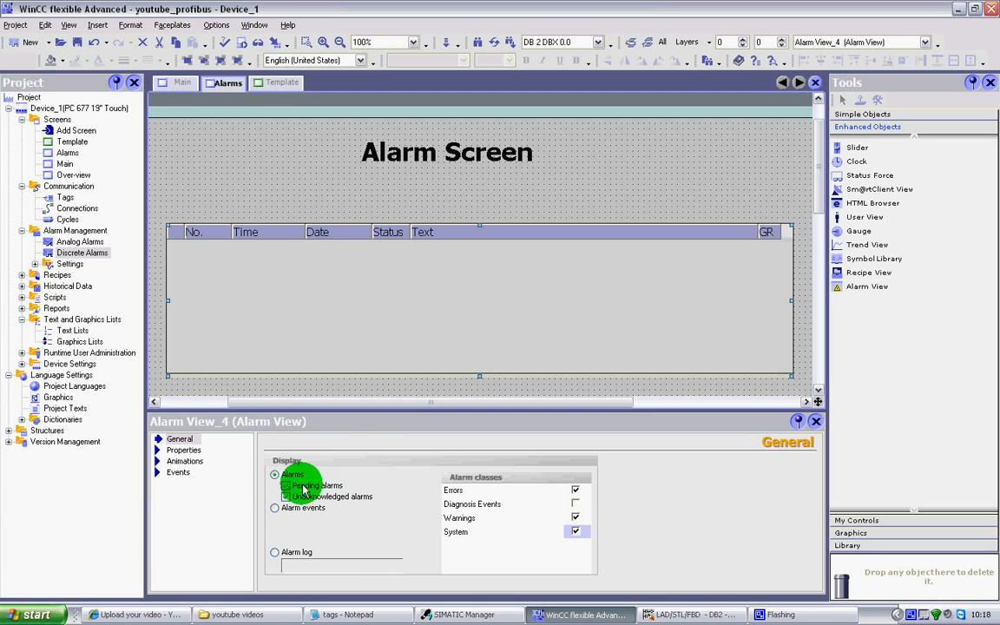
pyautogui.click(304, 488)
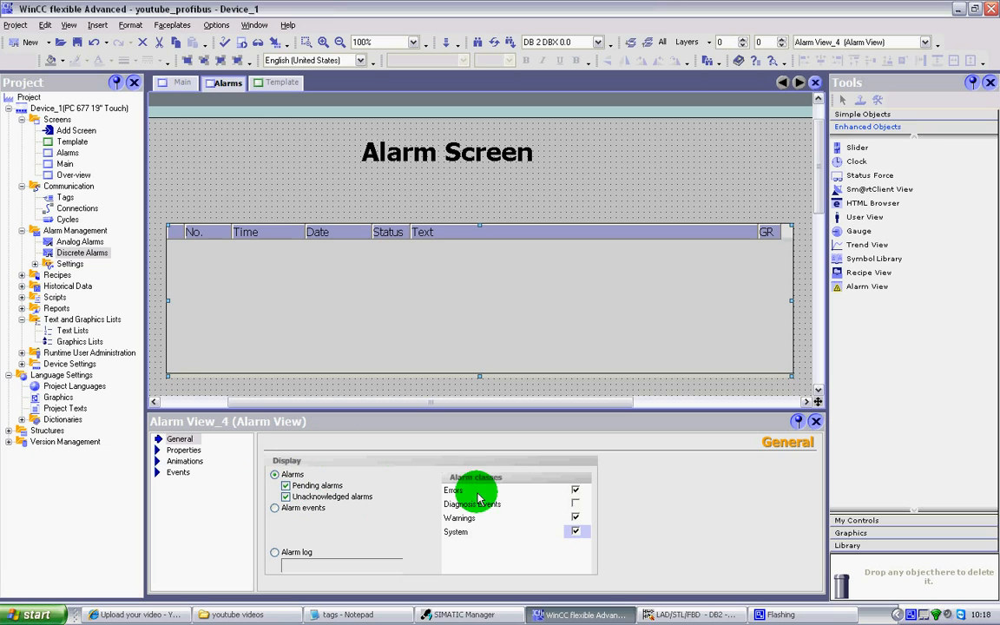
pyautogui.click(577, 502)
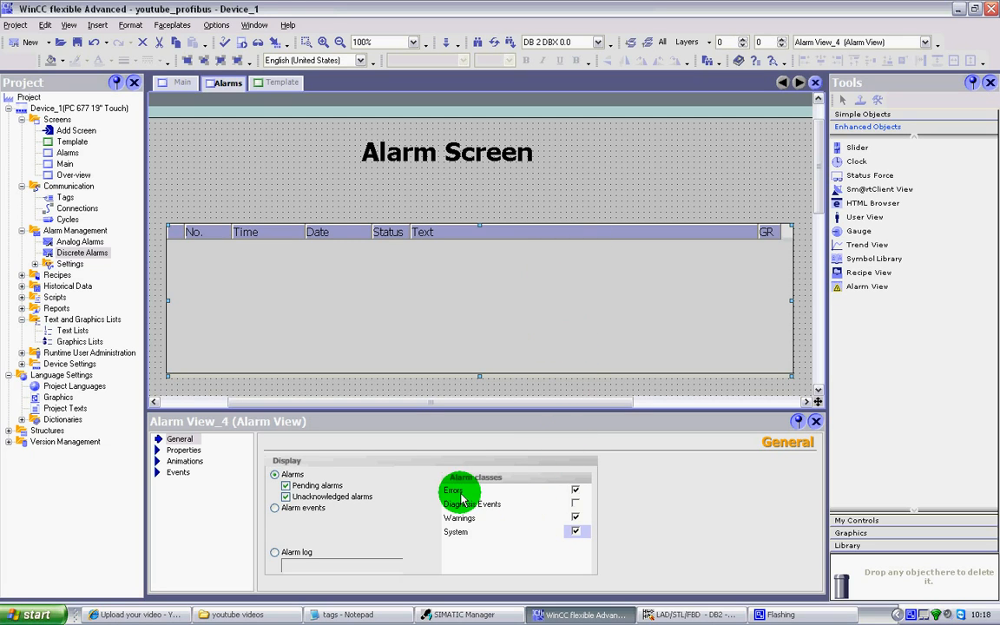
pyautogui.click(575, 504)
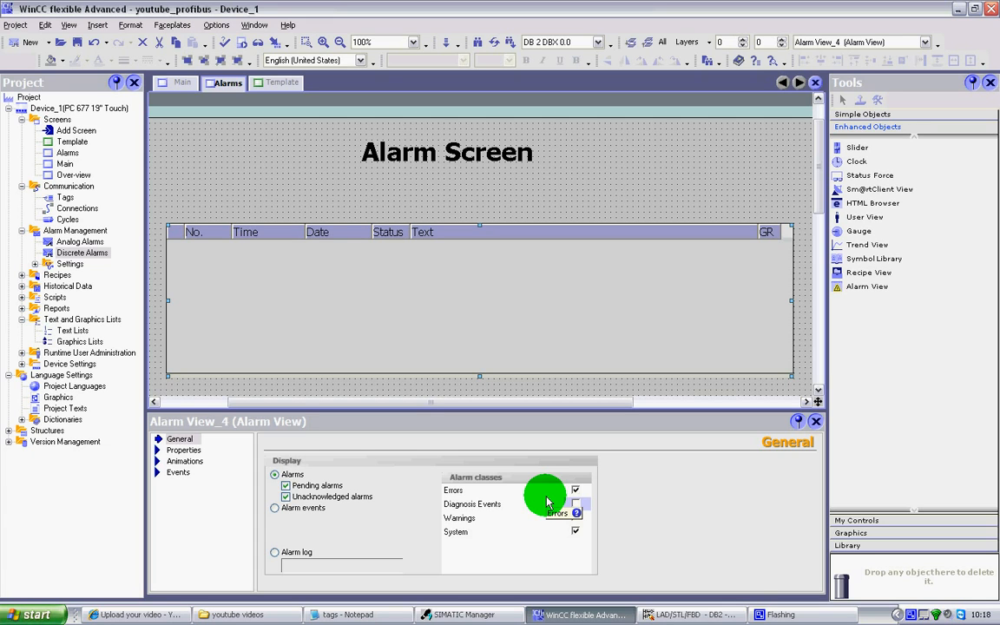
pyautogui.moveTo(547, 501)
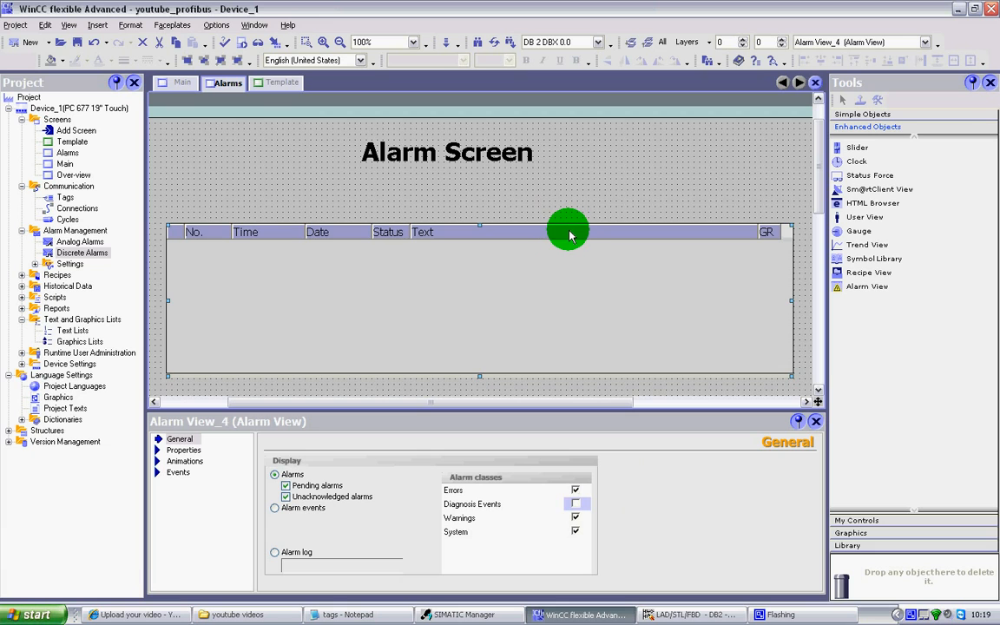
pyautogui.moveTo(569, 235); pyautogui.dragTo(573, 214)
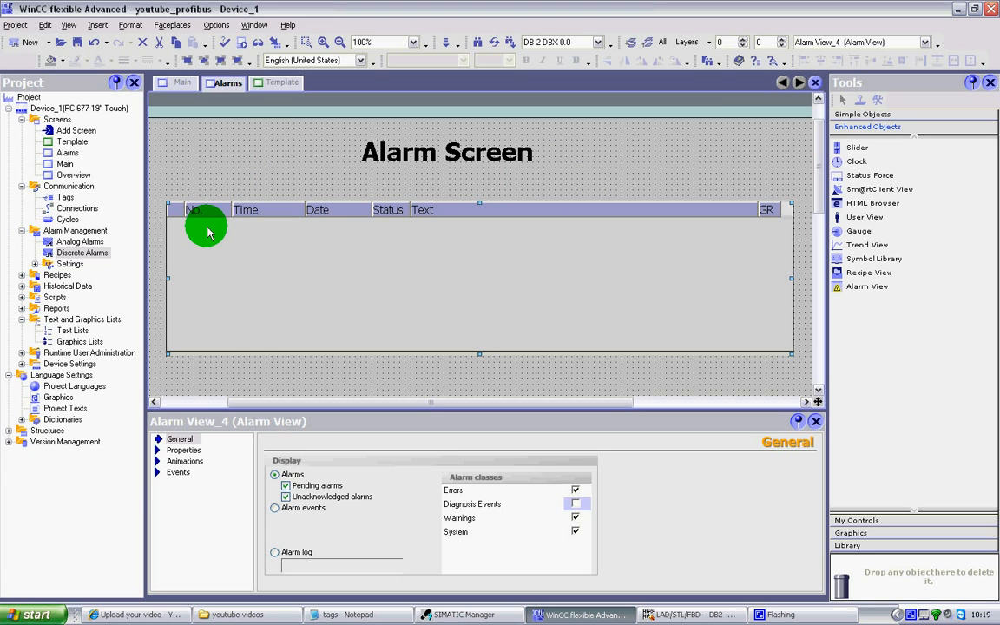
# - Open the project's Discrete Alarms editor and add a new alarm in the first row
pyautogui.click(71, 253)
pyautogui.doubleClick(71, 253)
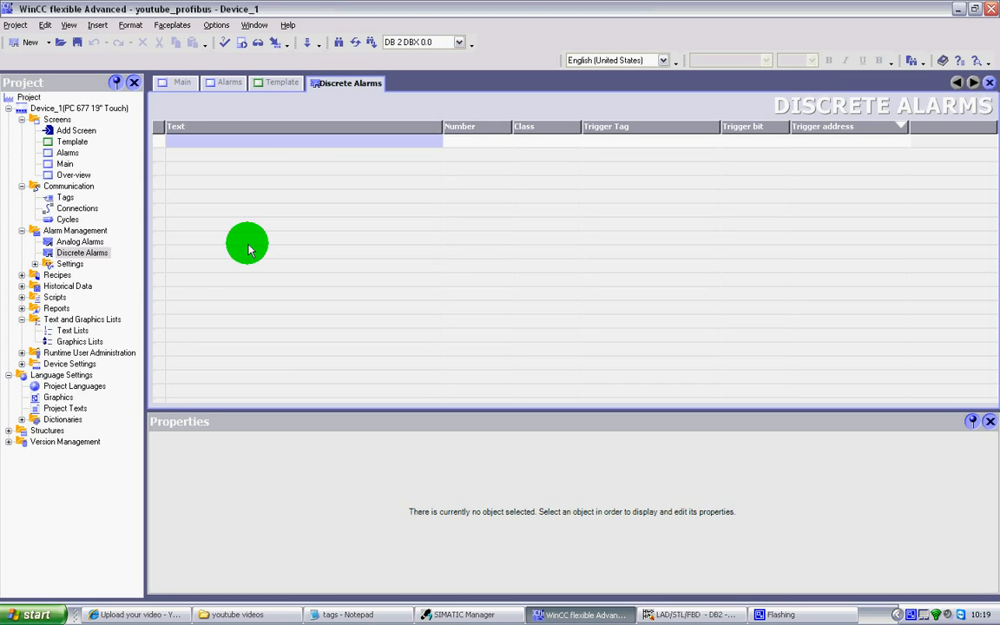
pyautogui.doubleClick(72, 331)
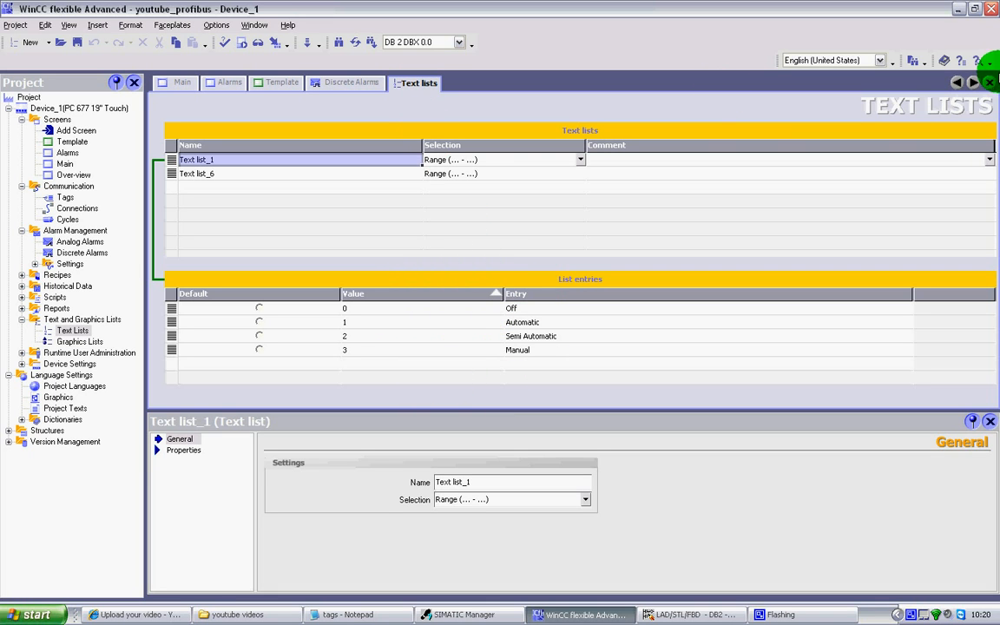
pyautogui.click(990, 81)
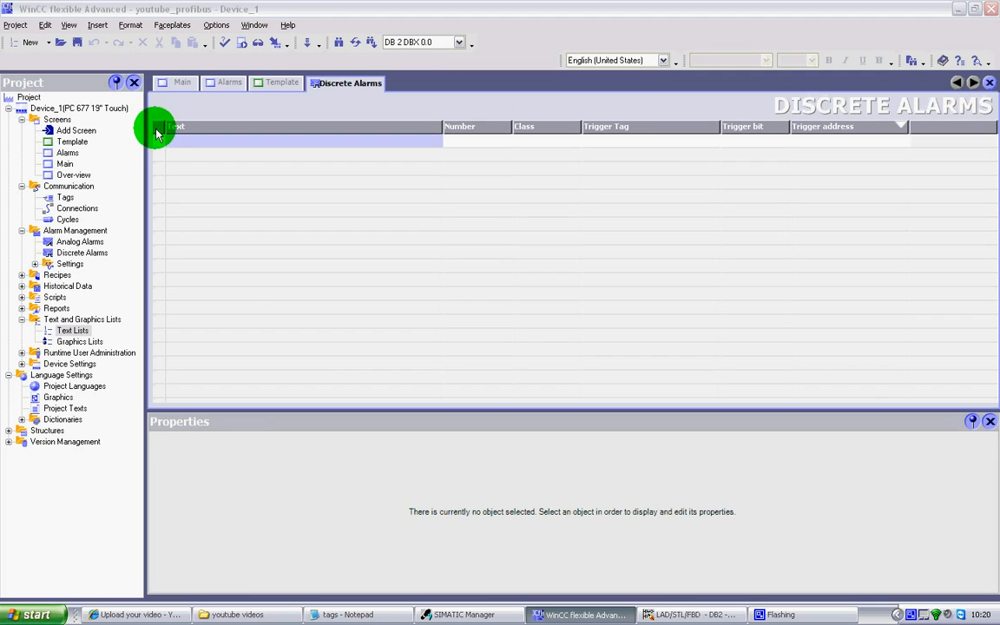
pyautogui.click(157, 135)
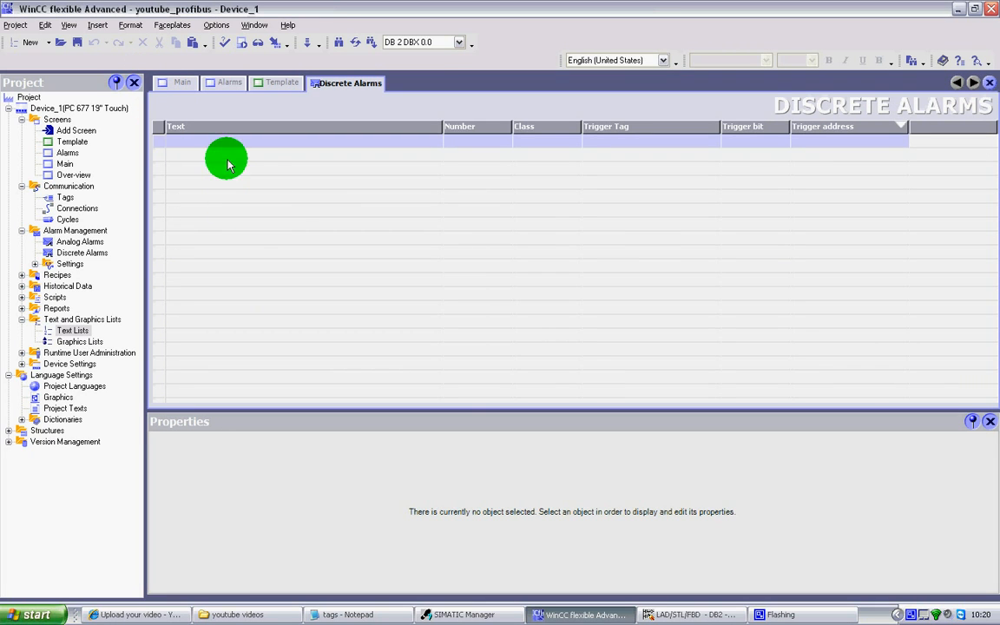
pyautogui.doubleClick(161, 145)
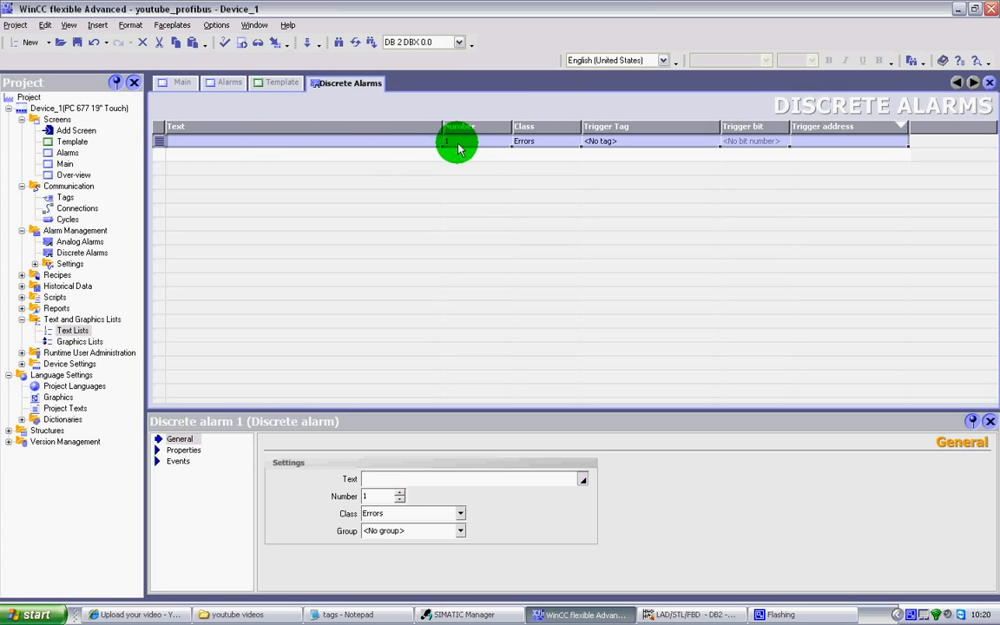
# - Add a second empty discrete alarm and delete it again
pyautogui.doubleClick(158, 155)
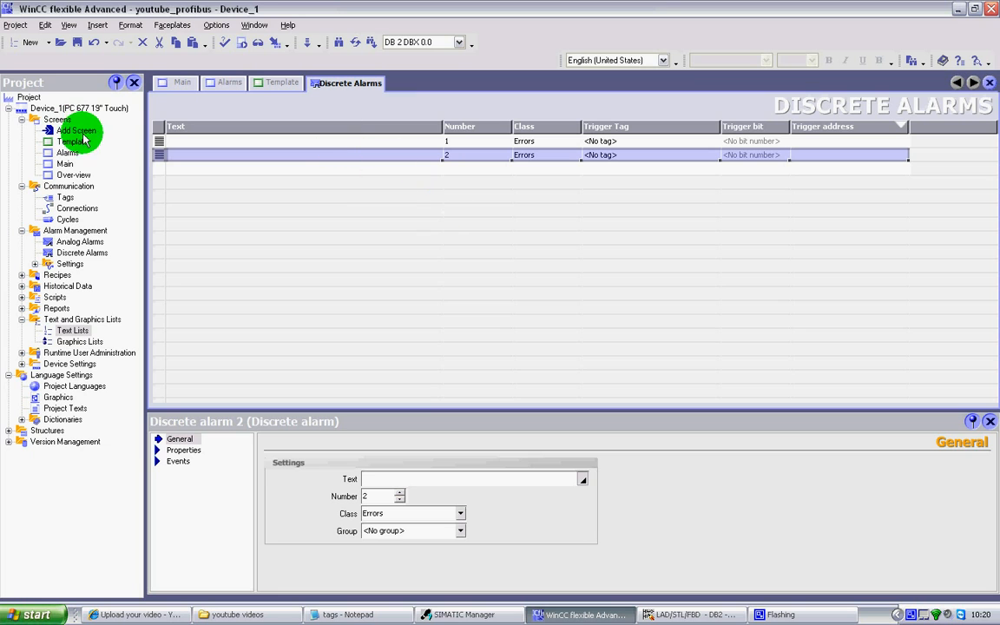
pyautogui.rightClick(157, 156)
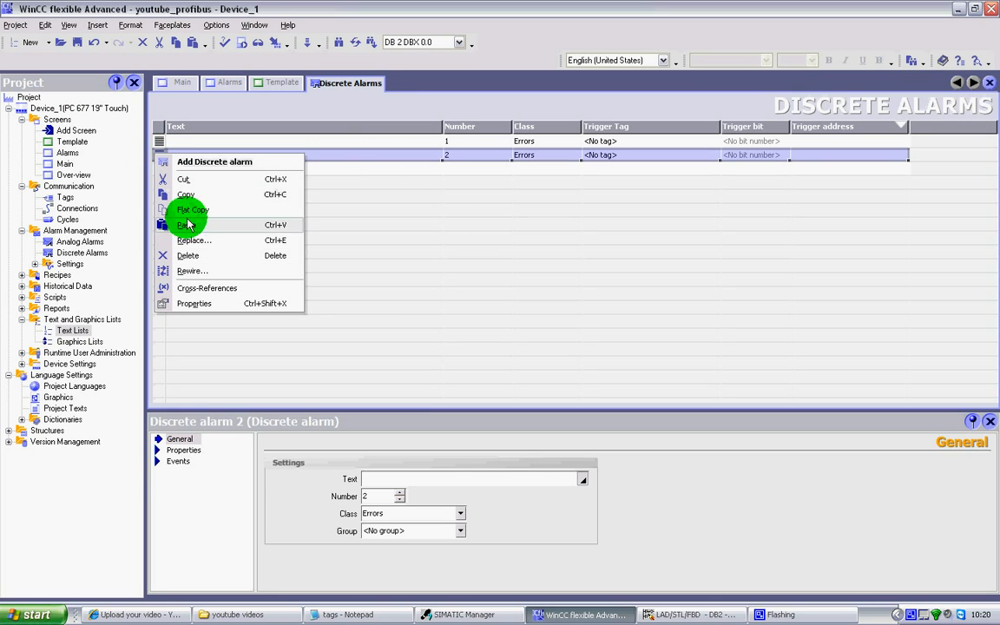
pyautogui.click(191, 258)
# - Set the text of the first discrete alarm to "Emergency Stop"
pyautogui.click(194, 143)
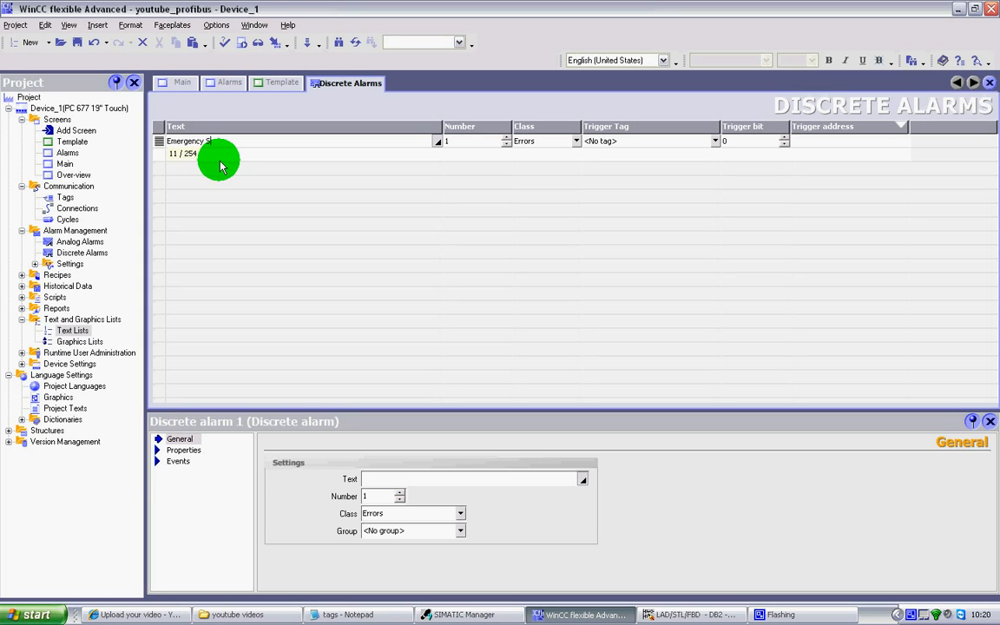
pyautogui.click(287, 157)
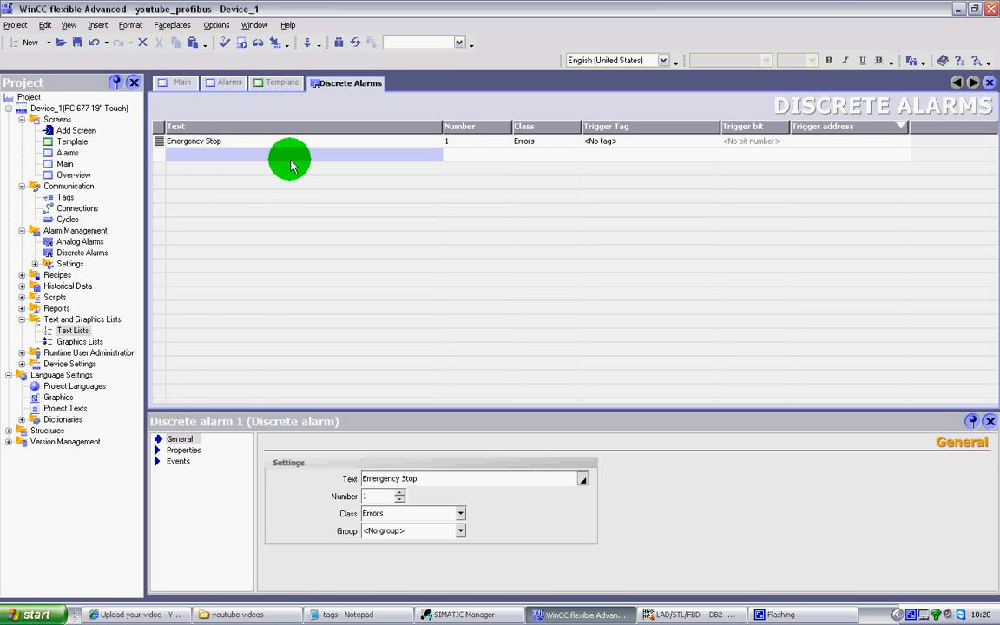
# - Switch to the LAD/STL/FBD editor, check the Emergency_Stop bit's address in DB2 and return to WinCC flexible
pyautogui.click(708, 613)
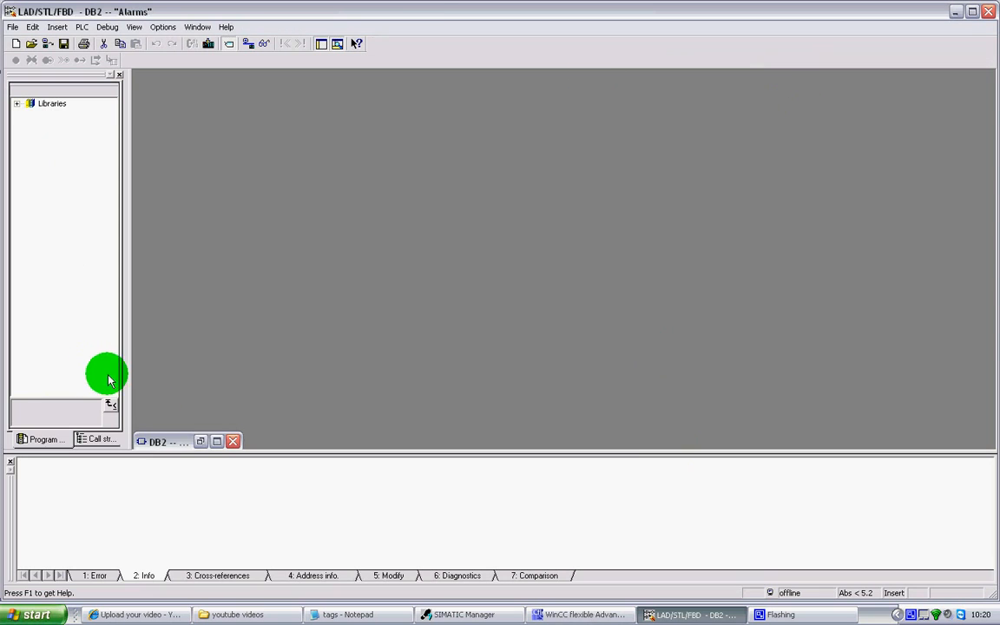
pyautogui.click(215, 441)
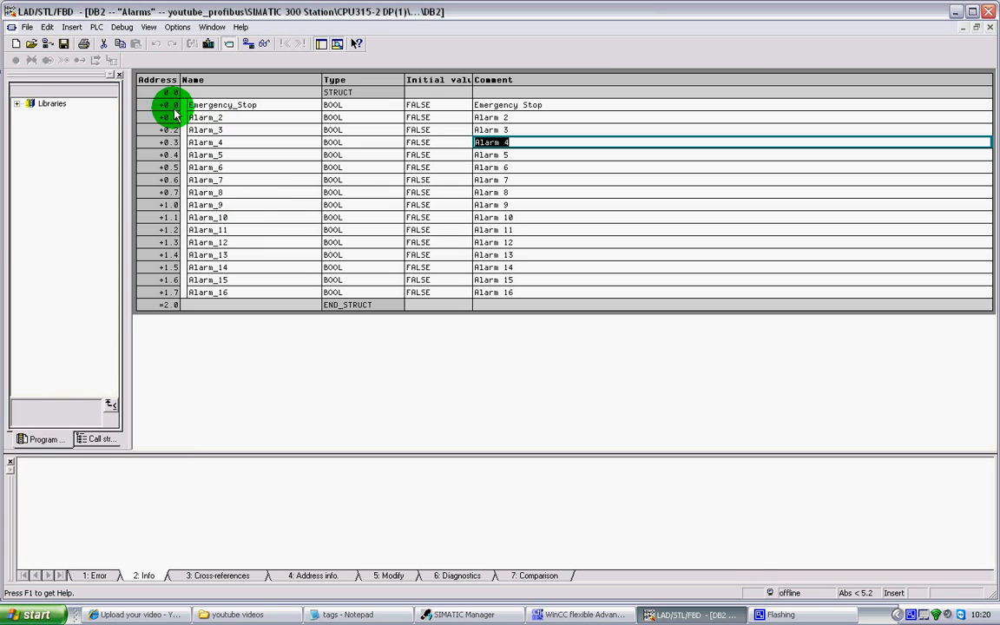
pyautogui.click(159, 104)
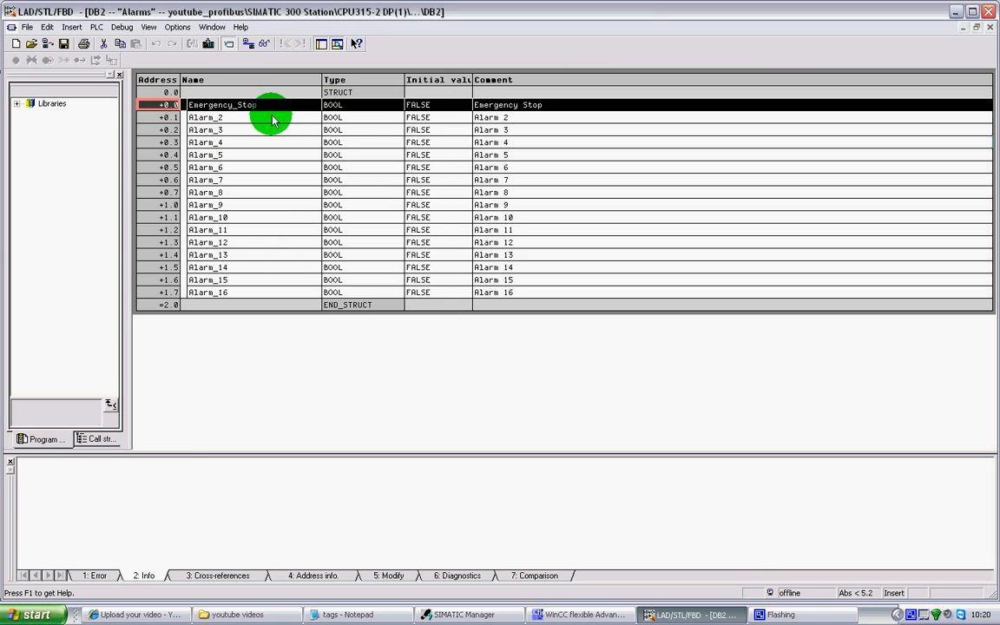
pyautogui.click(957, 12)
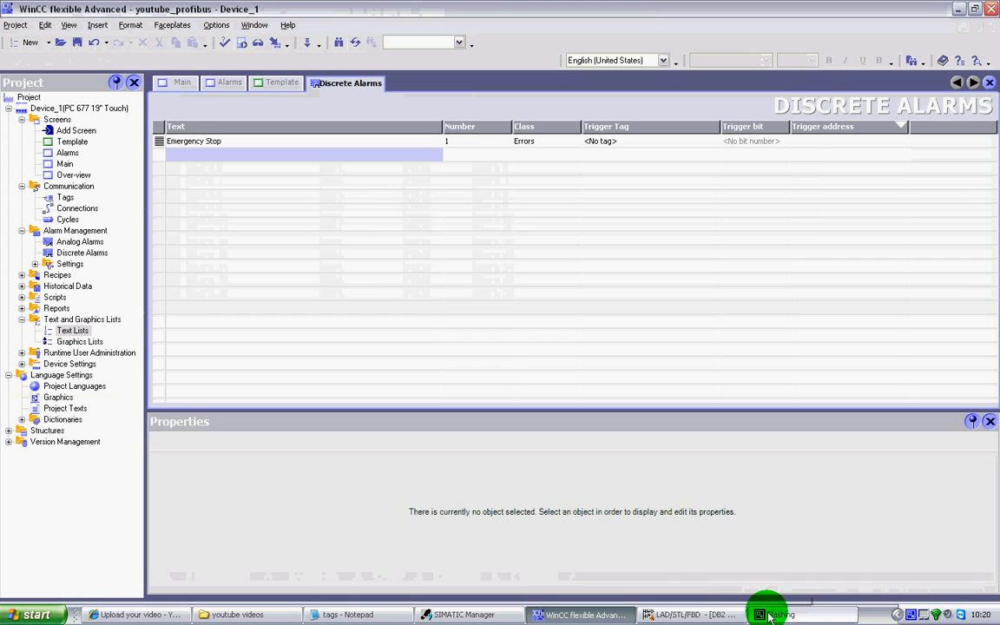
pyautogui.click(712, 615)
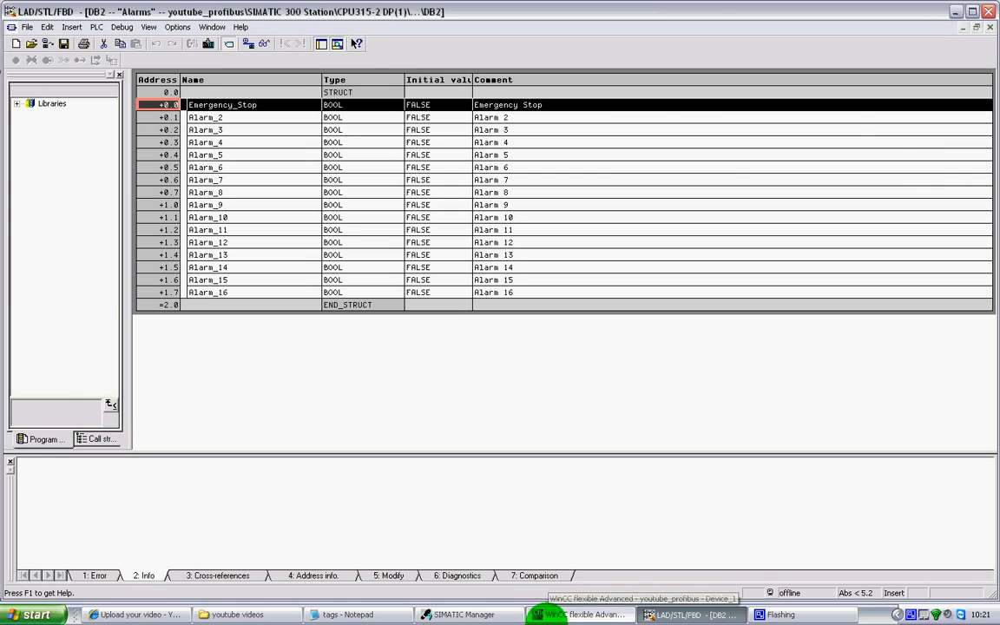
pyautogui.click(545, 614)
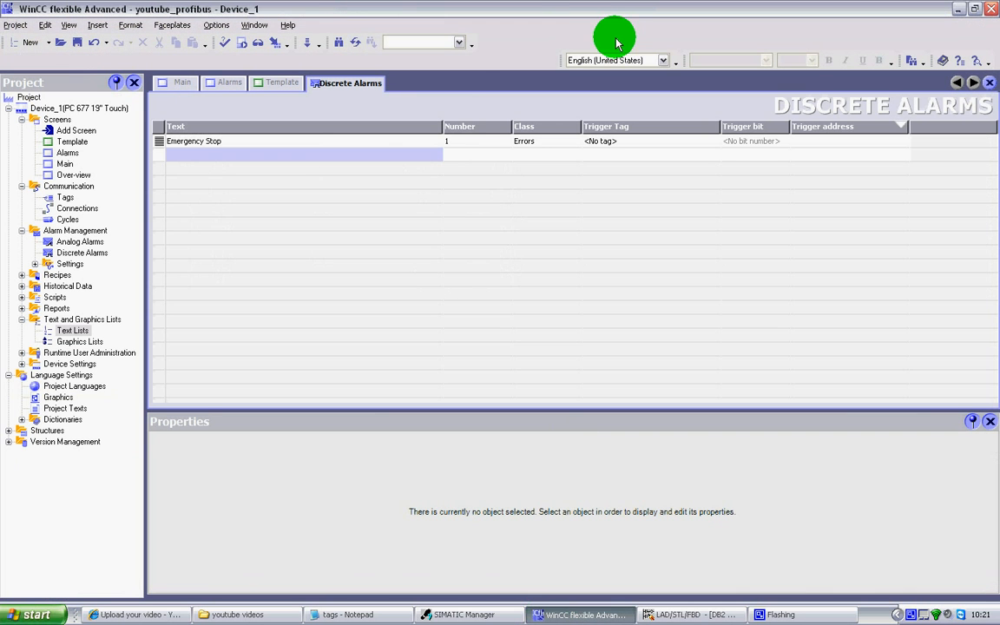
# - Set the class of the Emergency Stop discrete alarm to Errors
pyautogui.click(651, 144)
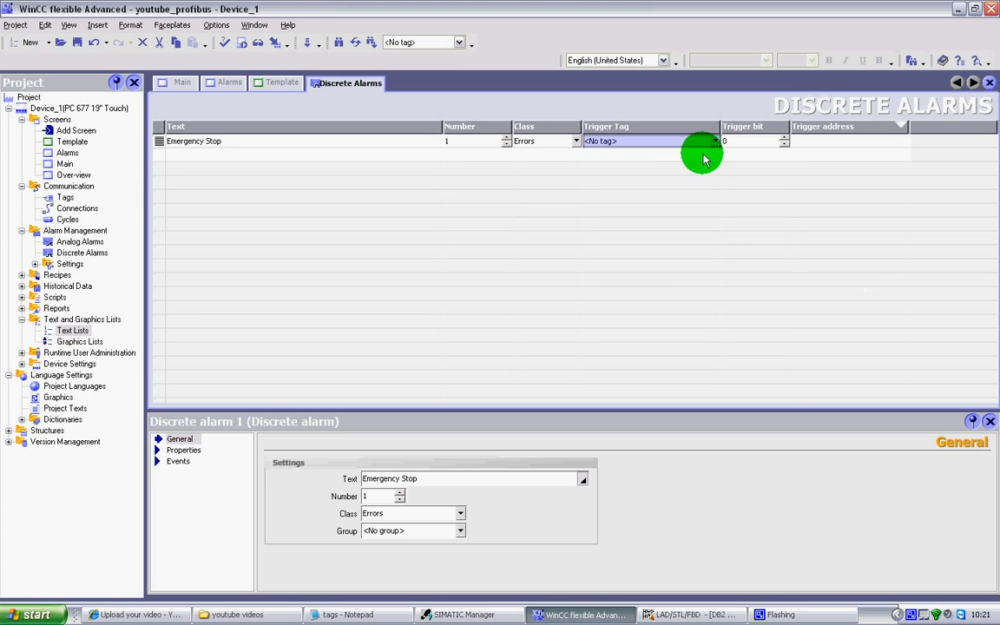
pyautogui.click(579, 148)
pyautogui.click(578, 144)
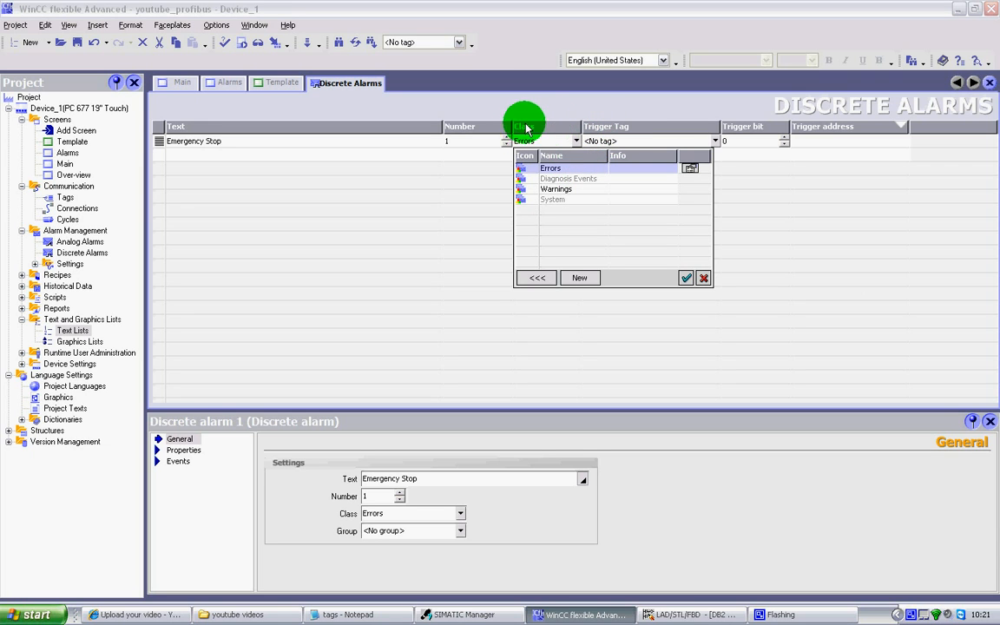
pyautogui.click(537, 188)
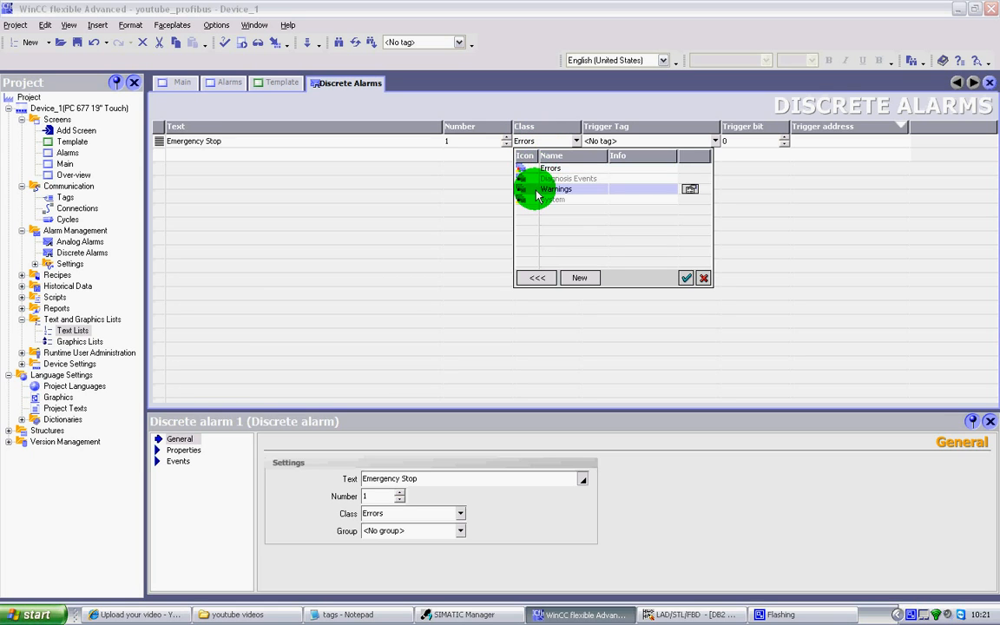
pyautogui.click(547, 168)
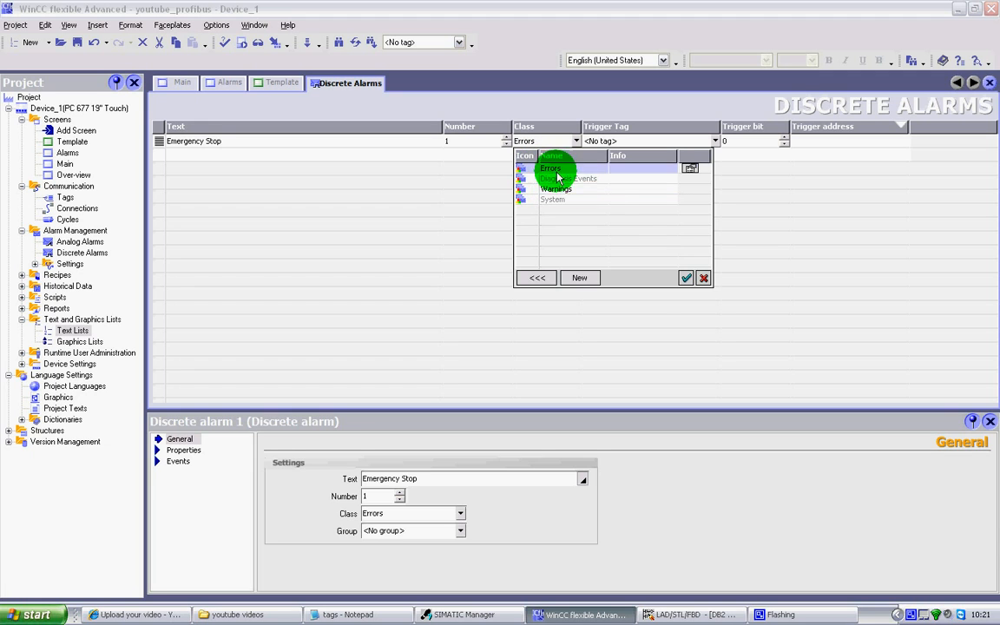
pyautogui.click(685, 278)
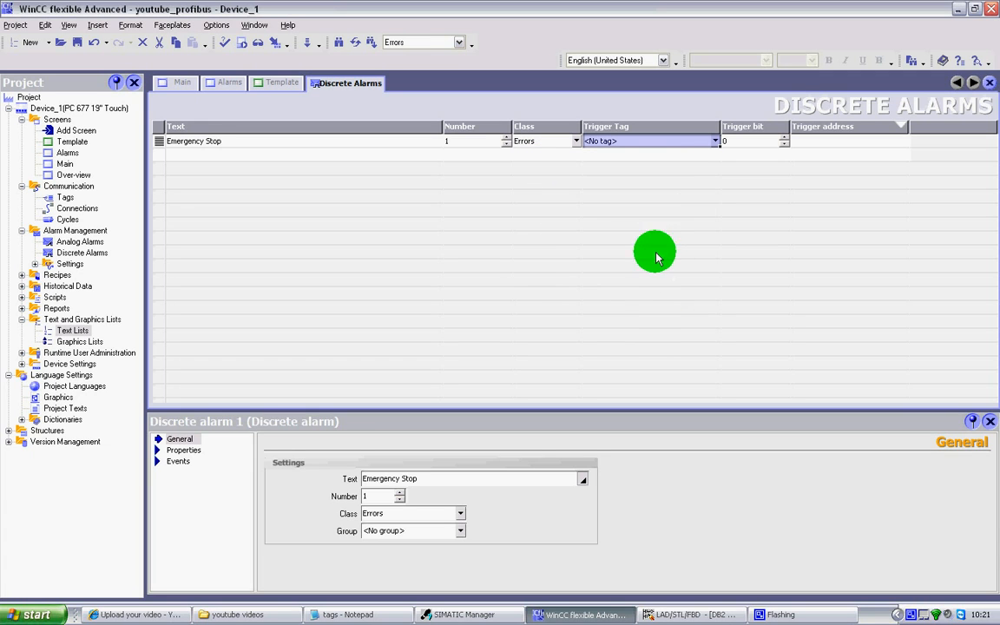
# - Check which alarm classes the alarm view on the Alarms screen displays and return to the discrete alarms
pyautogui.click(226, 81)
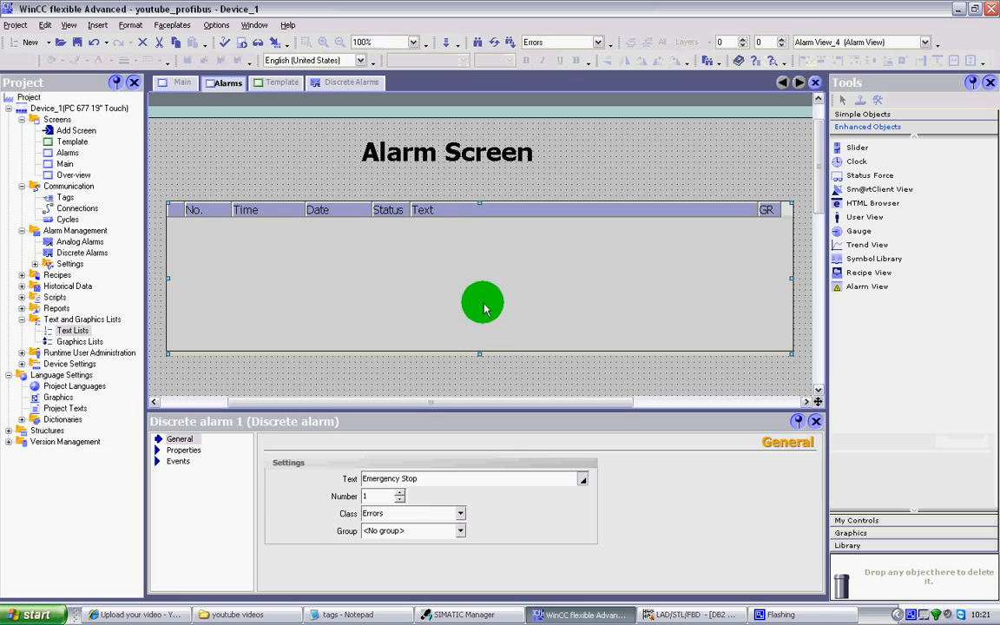
pyautogui.click(482, 297)
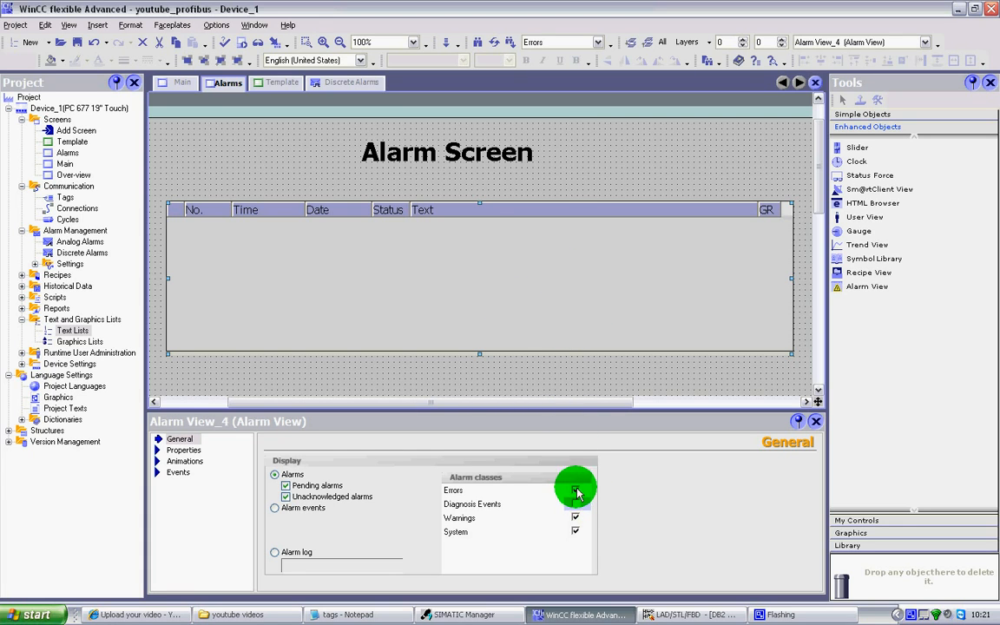
pyautogui.click(339, 83)
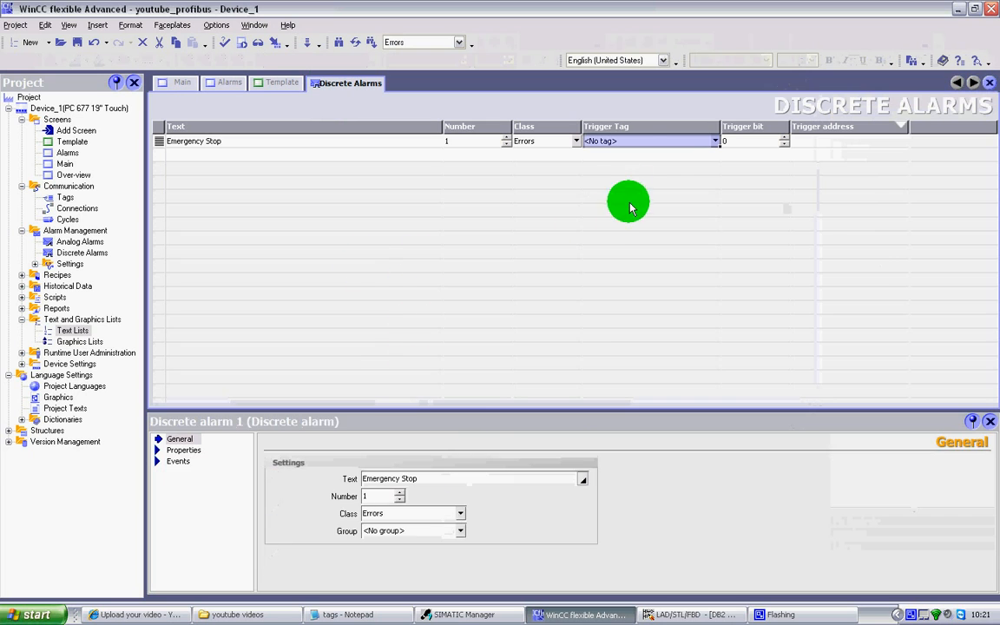
# - Create a new trigger tag for the Emergency Stop alarm, named Tag_Alarms, with the data type Word
pyautogui.click(714, 141)
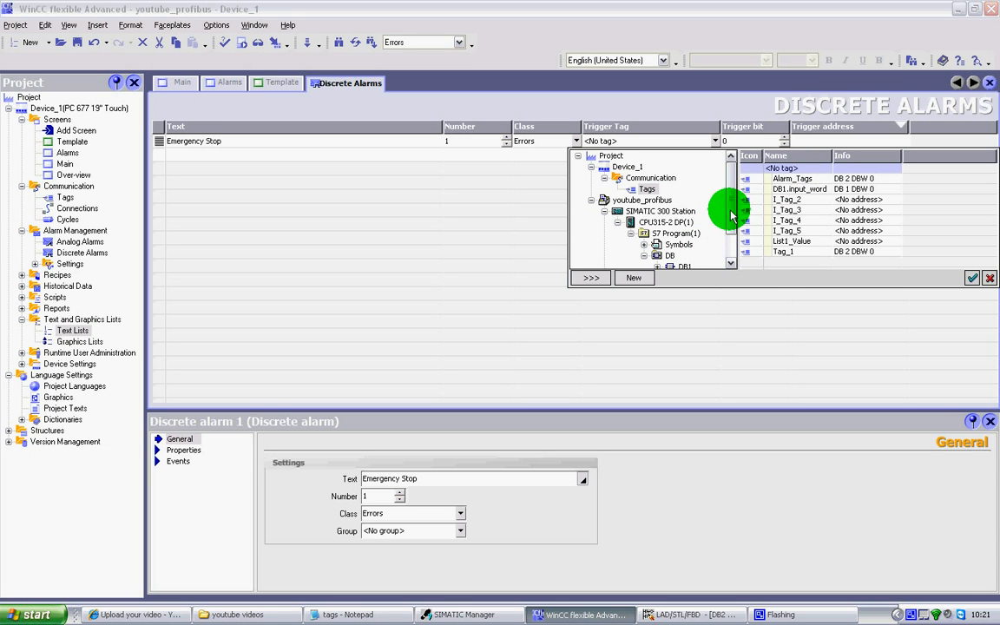
pyautogui.scroll(-2, 731, 215)
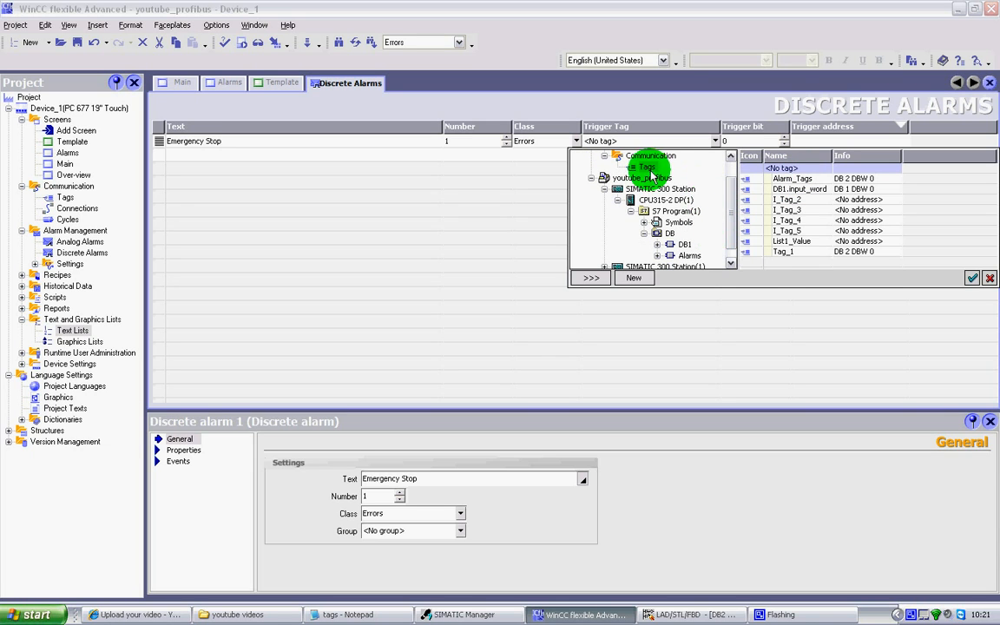
pyautogui.click(640, 279)
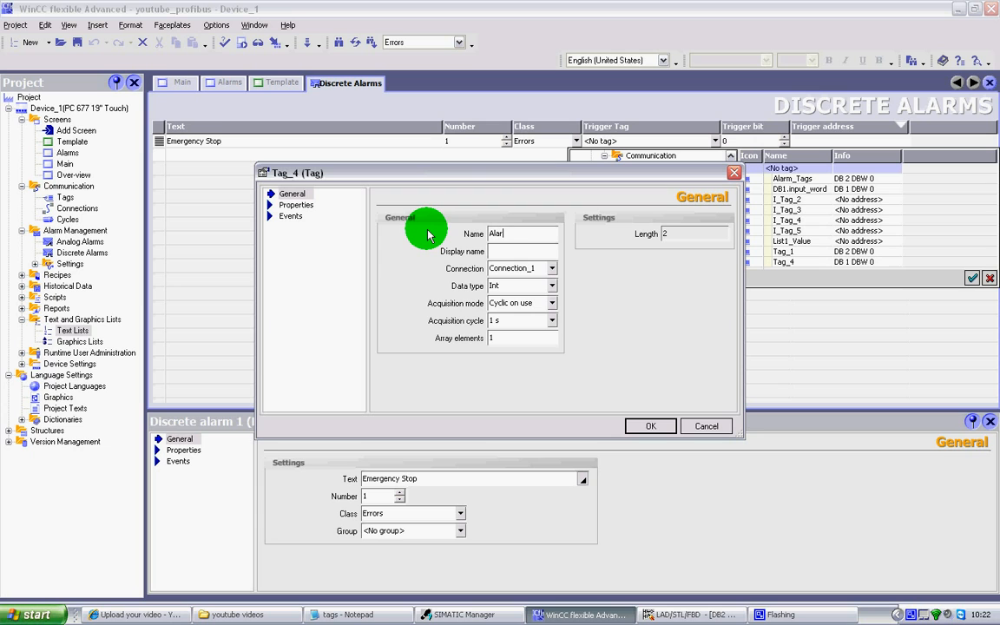
pyautogui.write('Alarms')
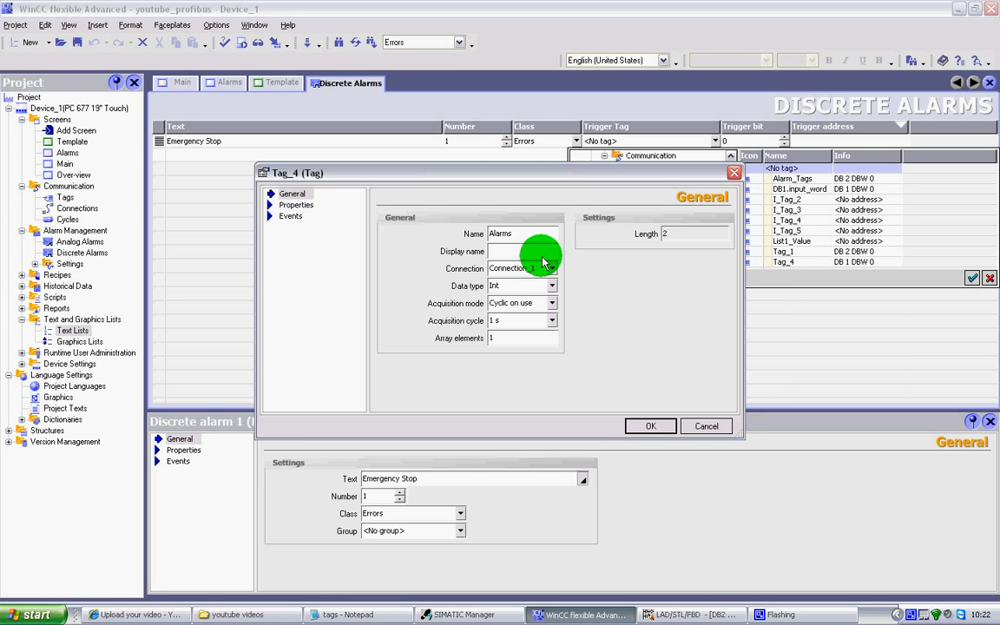
pyautogui.write('_')
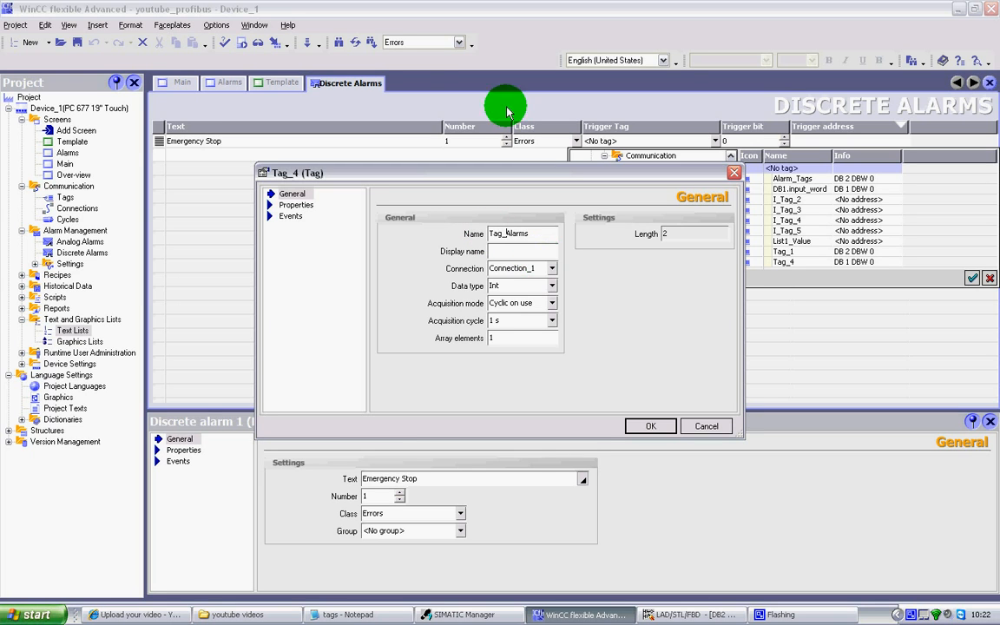
pyautogui.click(551, 286)
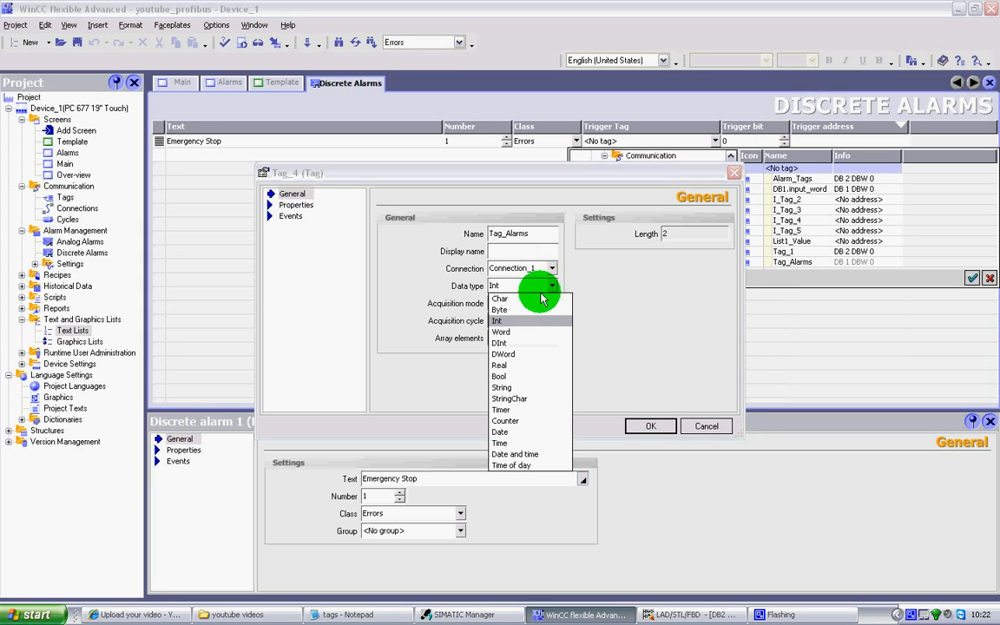
pyautogui.click(504, 335)
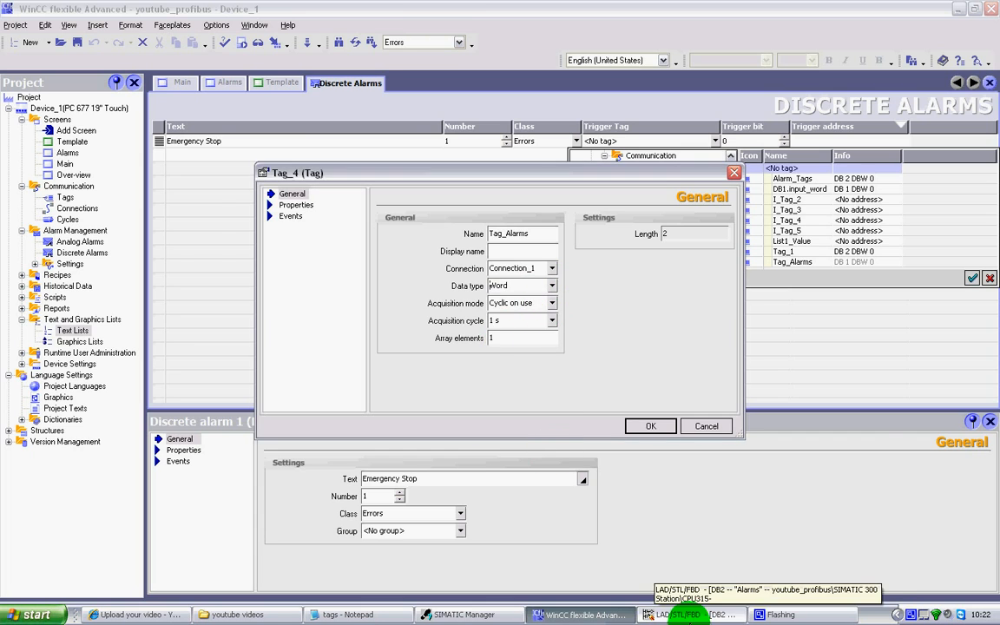
# - Address Tag_Alarms to DB 2, DBW 0 in the DB range and accept it as the alarm's trigger tag
pyautogui.click(688, 615)
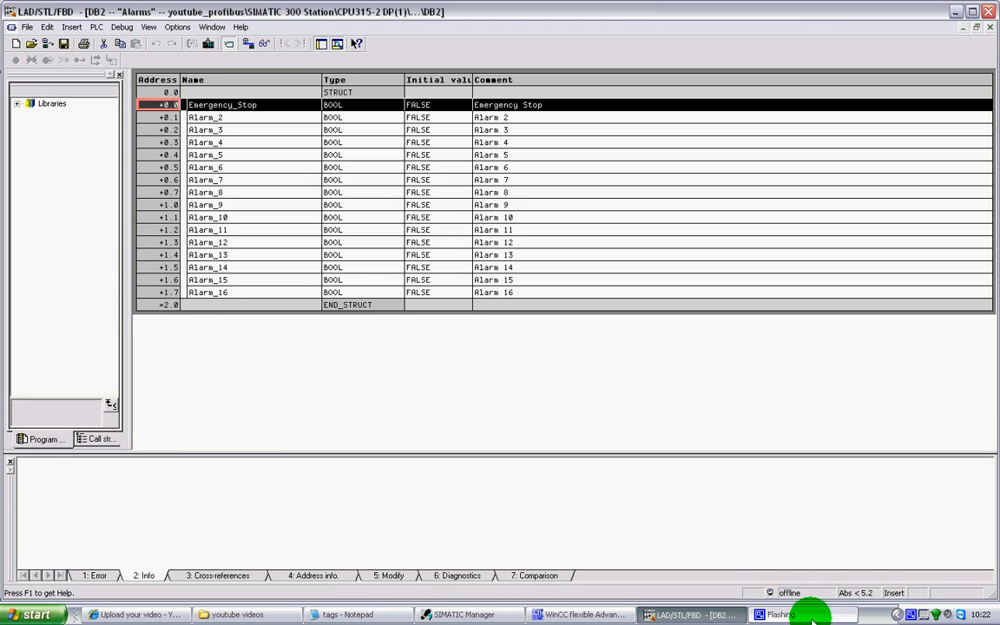
pyautogui.click(591, 615)
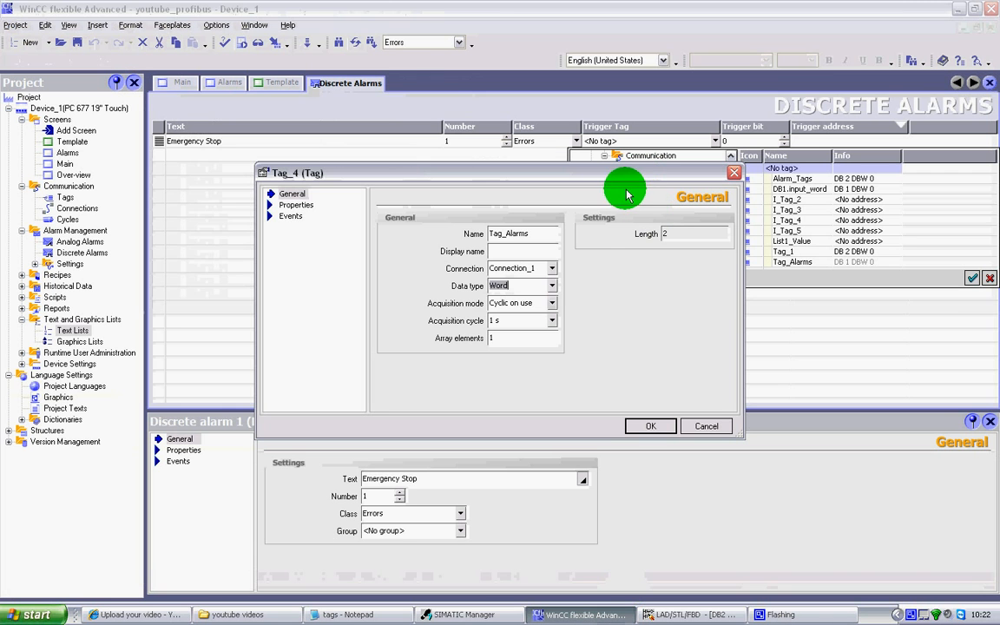
pyautogui.click(289, 206)
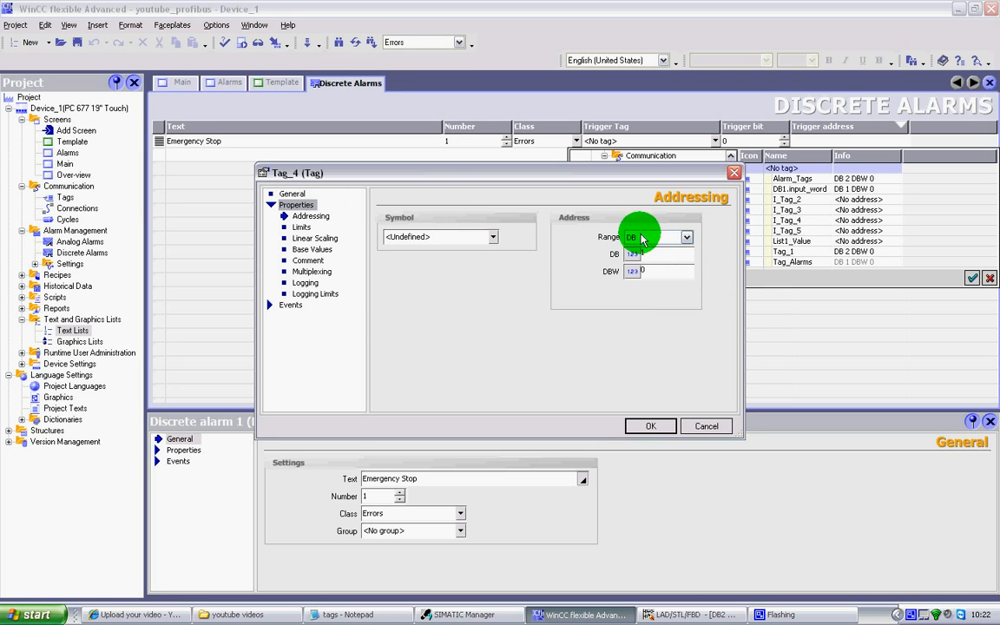
pyautogui.click(686, 238)
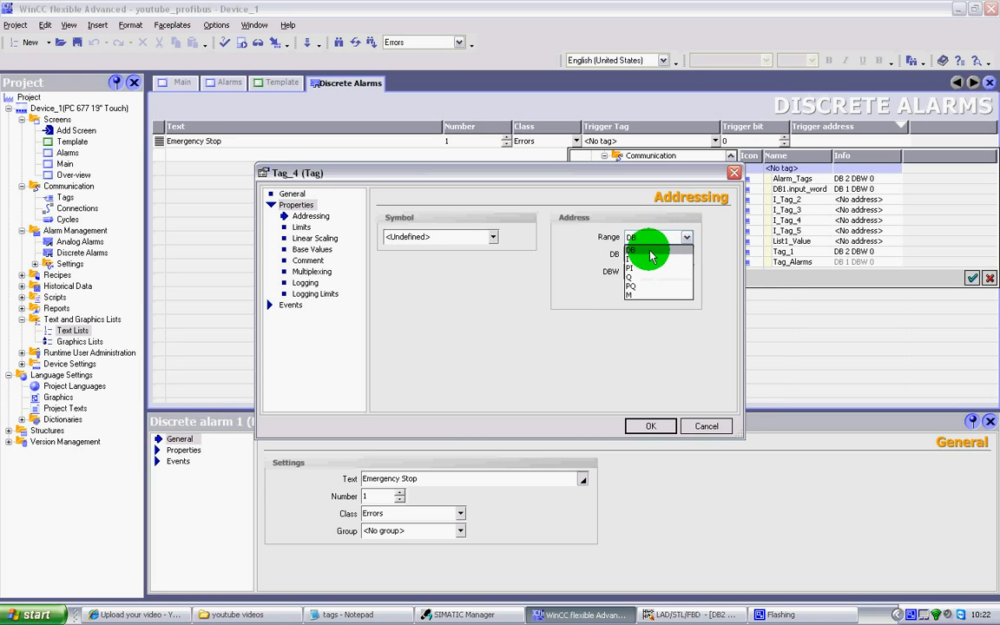
pyautogui.click(651, 253)
pyautogui.click(686, 238)
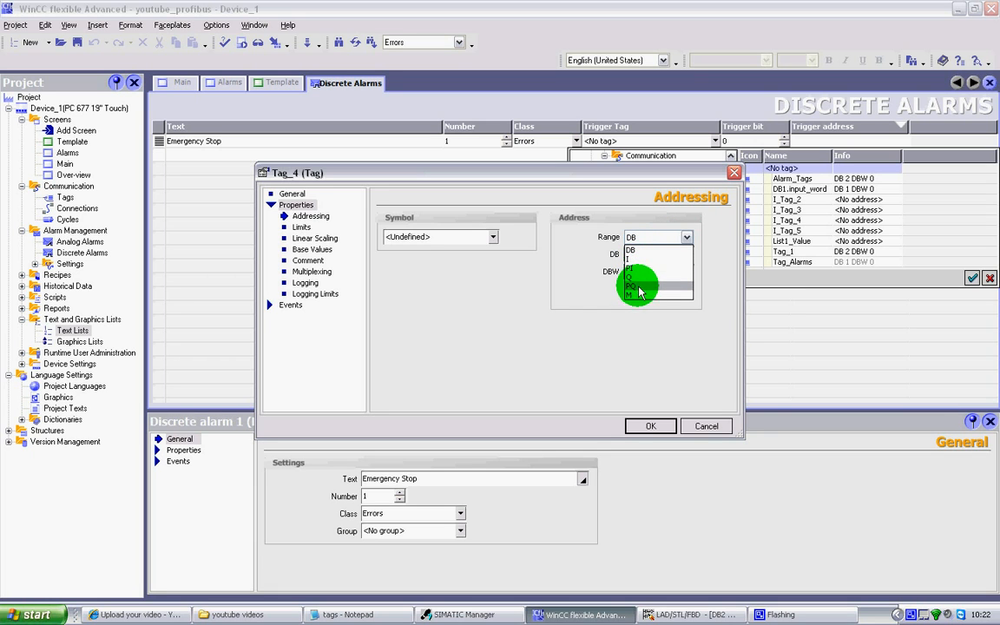
pyautogui.click(687, 237)
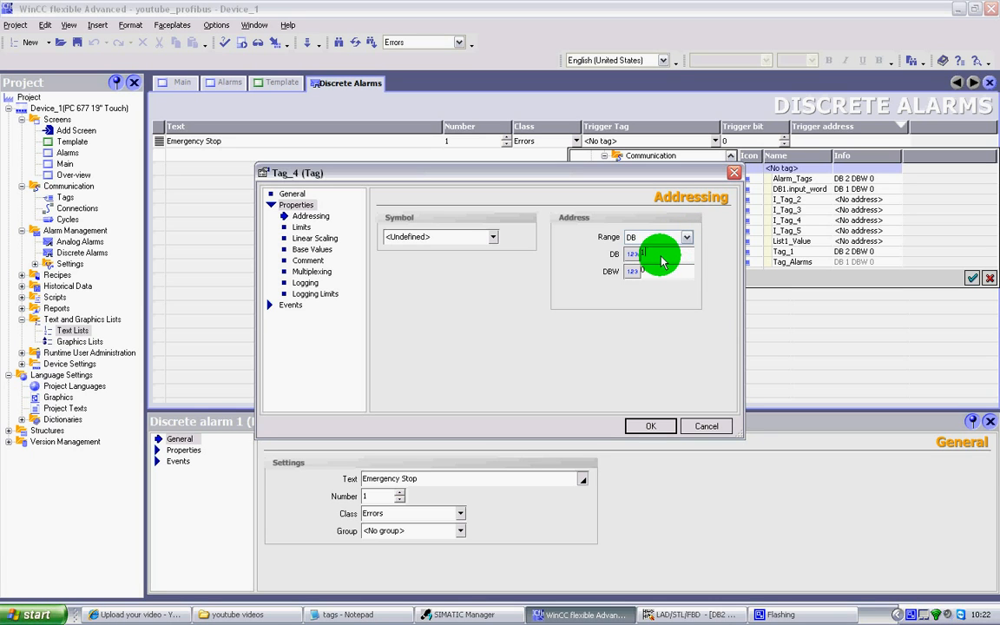
pyautogui.moveTo(667, 259); pyautogui.dragTo(606, 251)
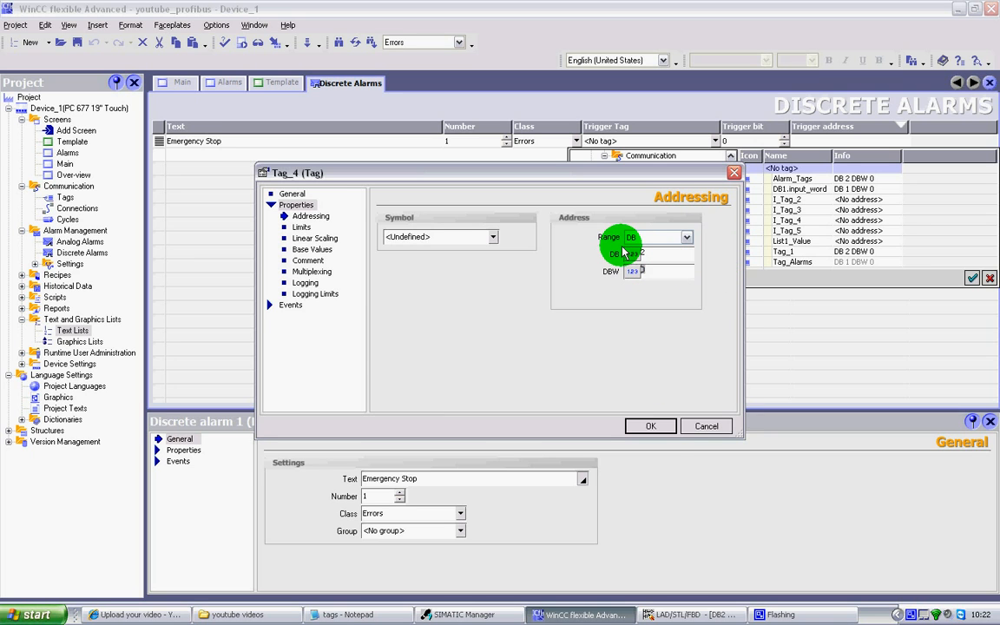
pyautogui.click(660, 427)
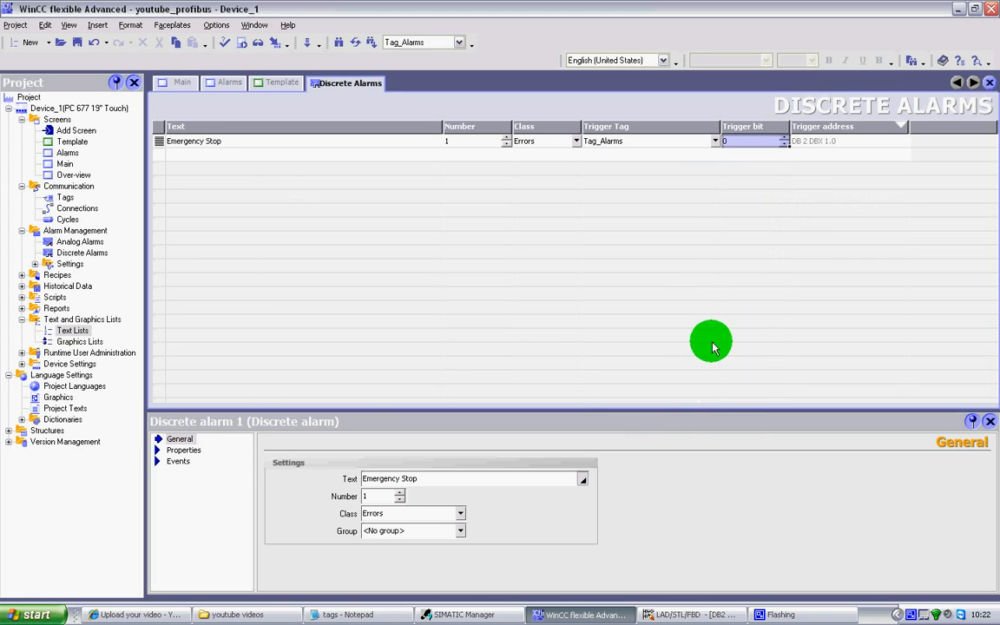
# - Compare the Emergency Stop alarm's trigger bit and trigger address with the bit addresses of DB2 in the LAD/STL/FBD editor
pyautogui.click(708, 614)
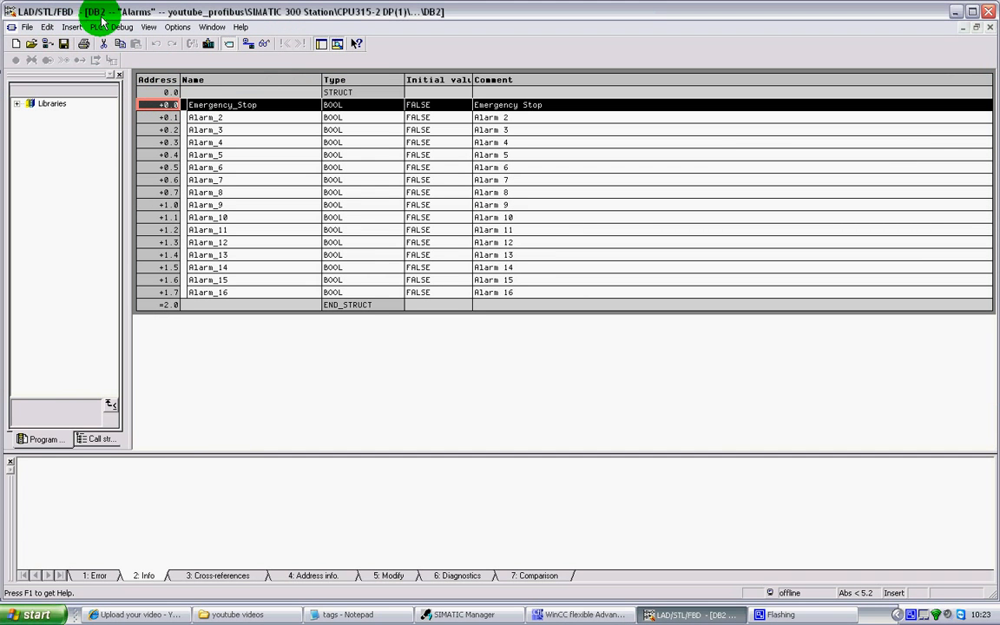
pyautogui.click(160, 95)
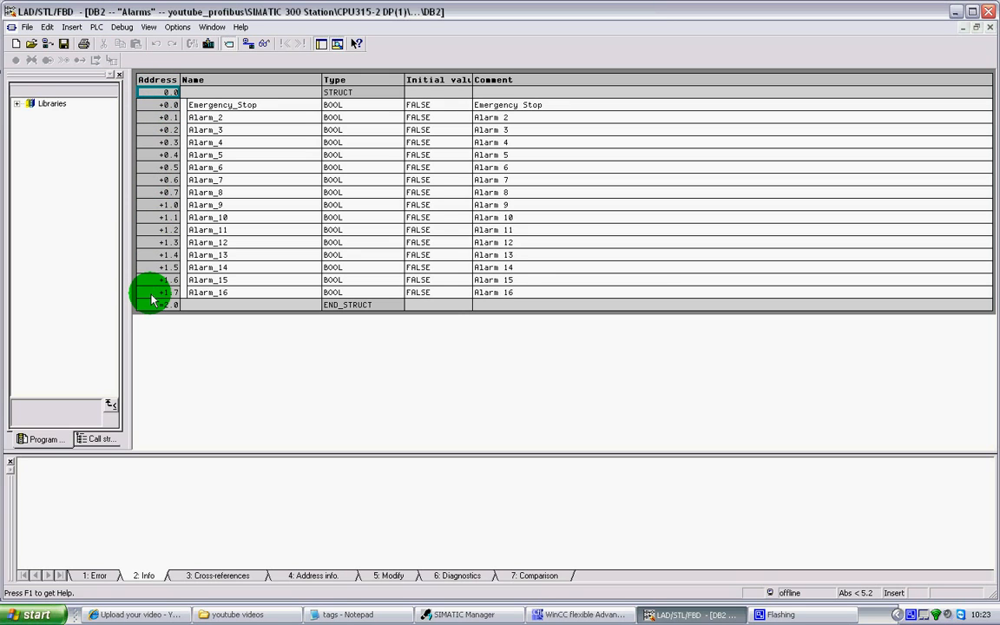
pyautogui.click(153, 294)
pyautogui.click(160, 105)
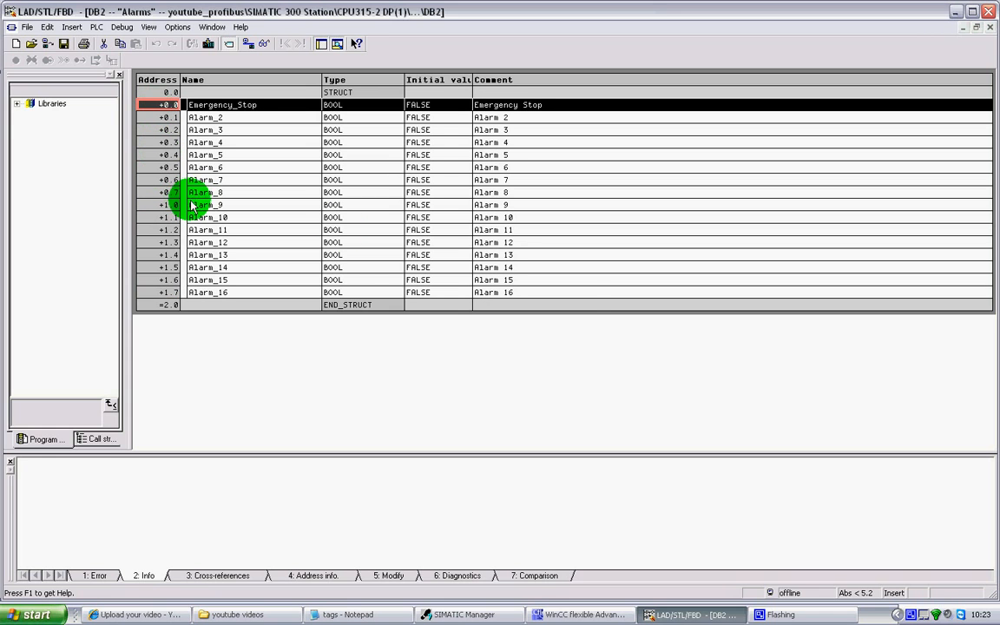
pyautogui.click(573, 615)
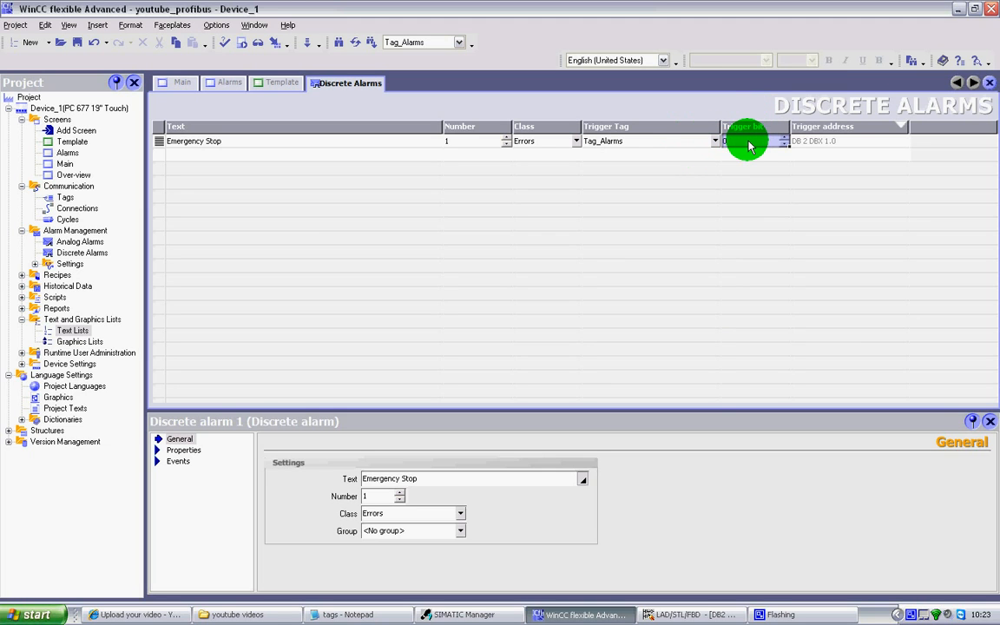
pyautogui.click(815, 145)
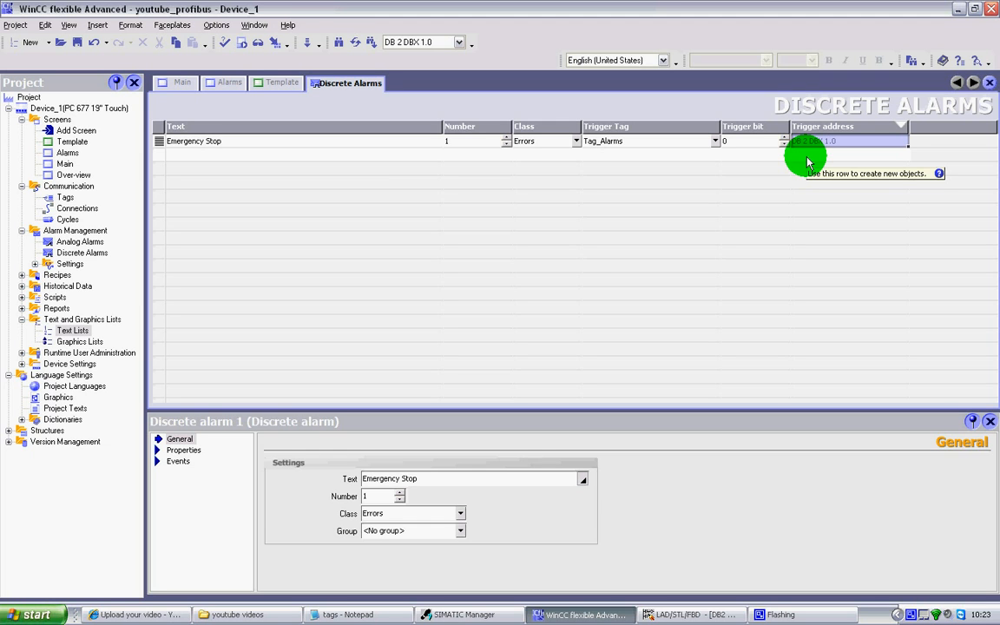
pyautogui.click(712, 613)
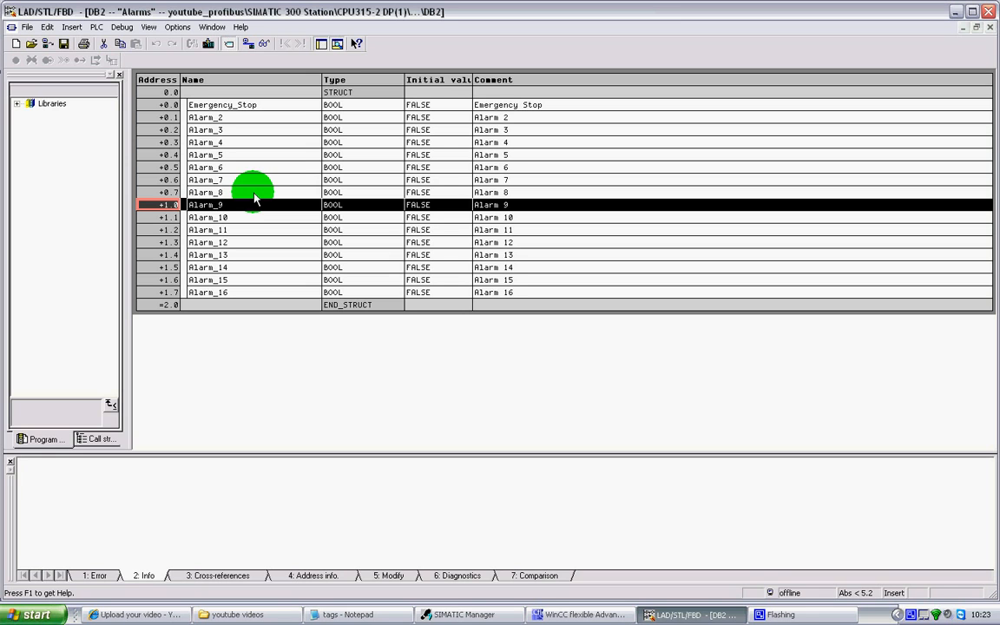
# - Go through the bit addresses of Alarm_10 to Alarm_16 in the second byte of DB2
pyautogui.click(153, 218)
pyautogui.click(153, 230)
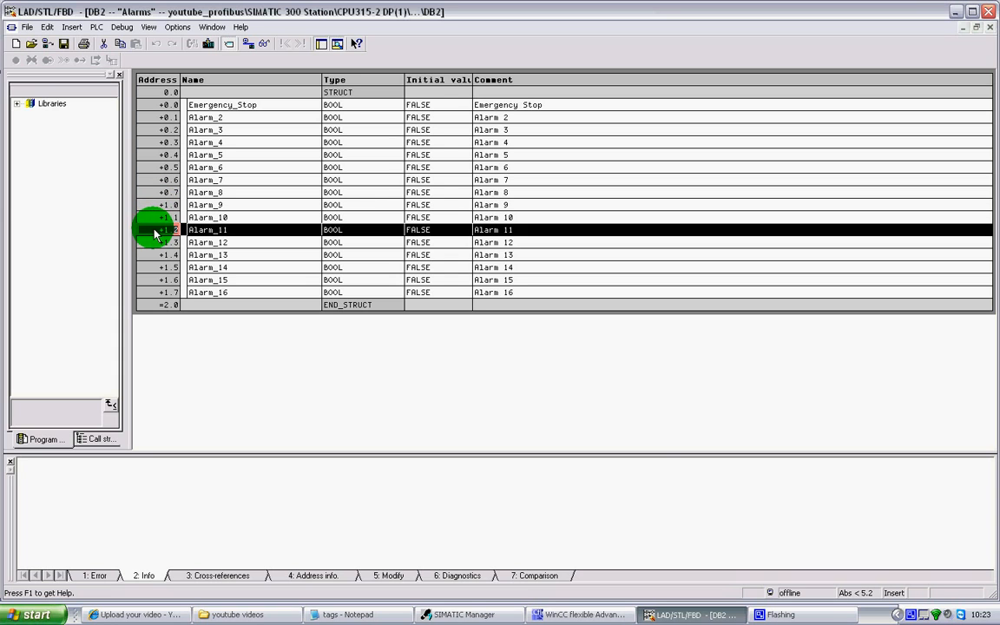
pyautogui.click(154, 243)
pyautogui.click(152, 255)
pyautogui.click(151, 268)
pyautogui.click(150, 280)
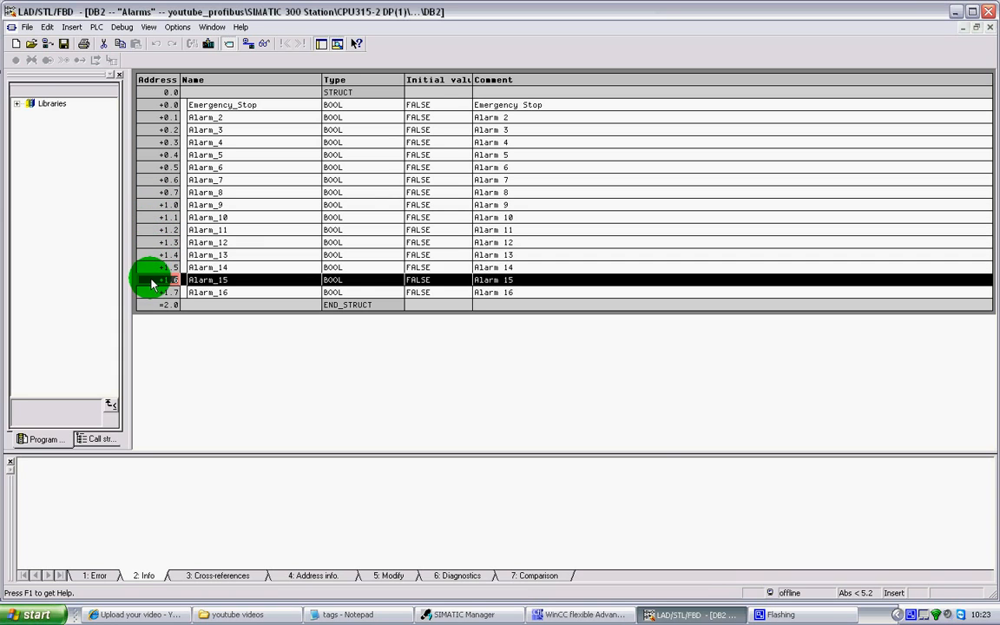
pyautogui.click(150, 293)
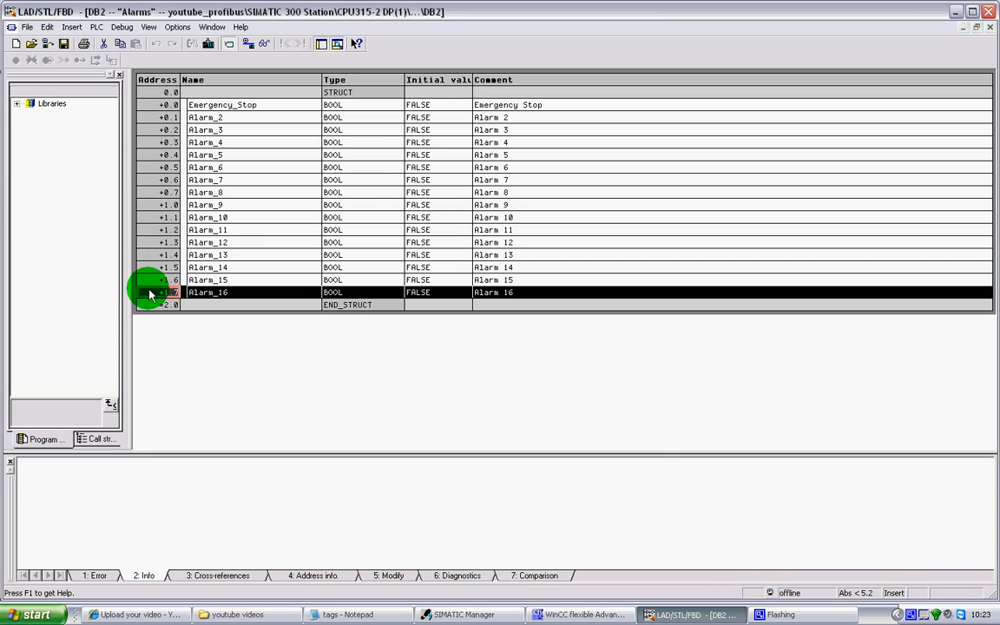
# - Compare the addresses of Emergency_Stop and Alarm_2 with those of Alarm_9 to Alarm_16 in DB2
pyautogui.click(145, 105)
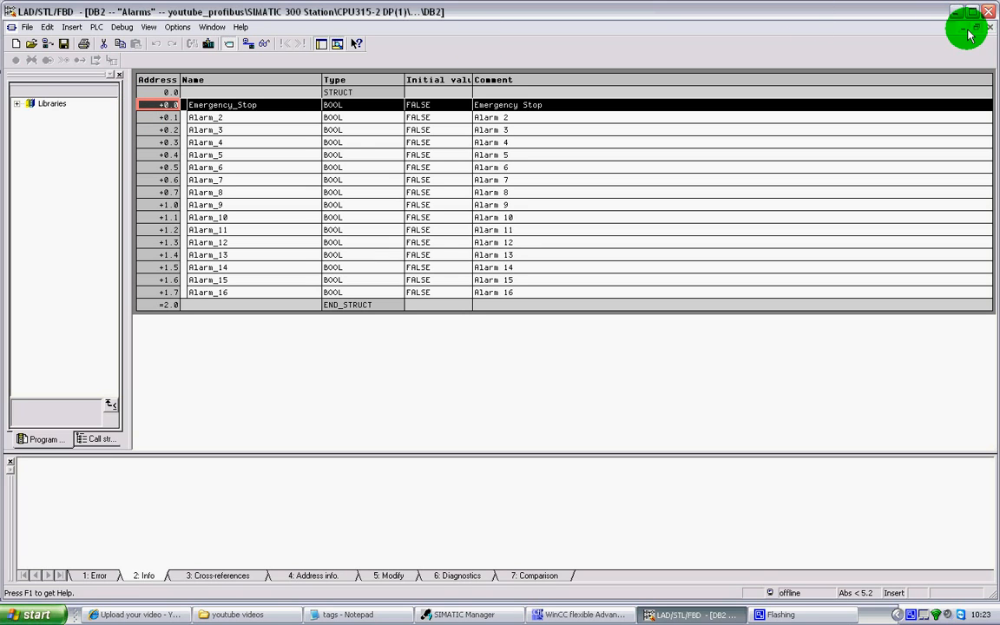
pyautogui.click(165, 117)
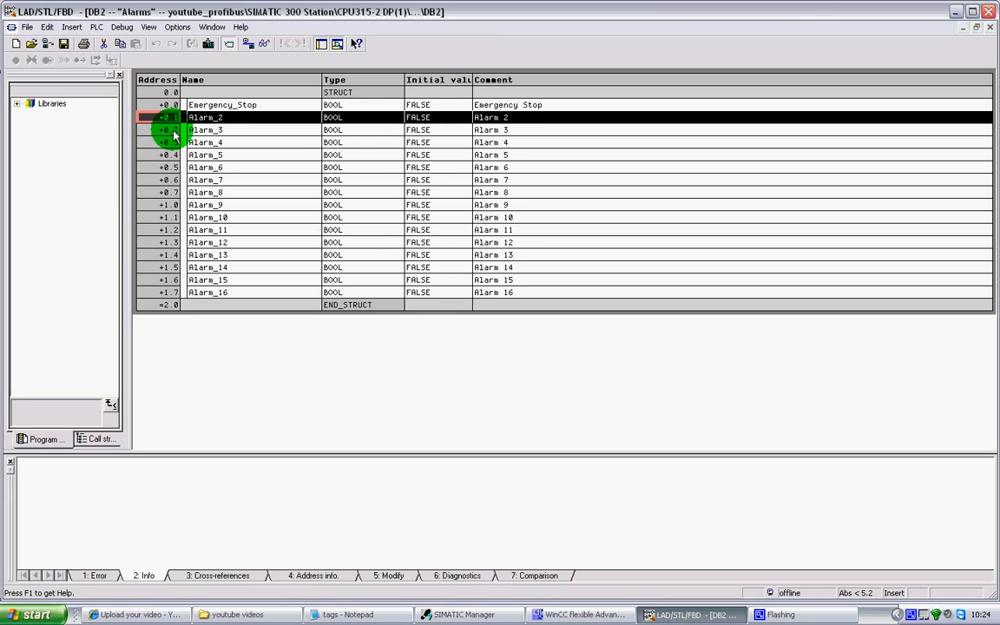
pyautogui.click(164, 106)
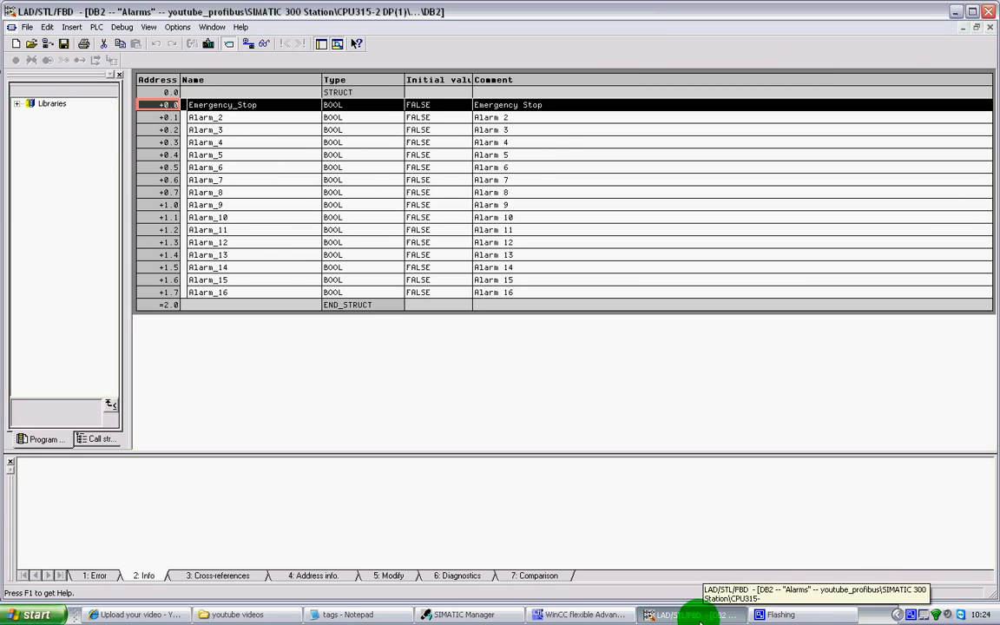
pyautogui.click(146, 206)
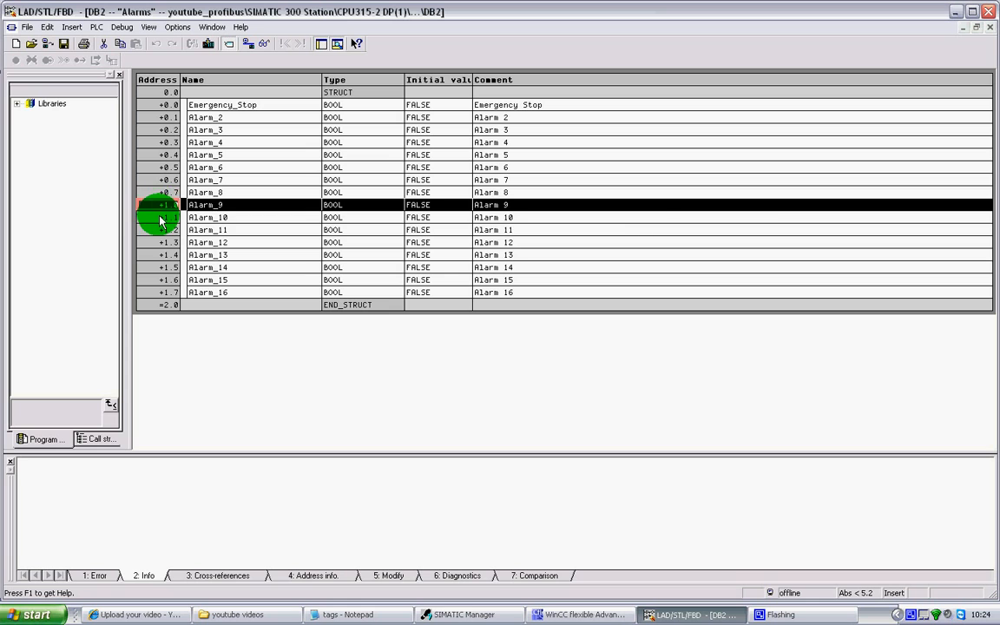
pyautogui.click(154, 217)
pyautogui.click(153, 229)
pyautogui.click(152, 242)
pyautogui.click(151, 255)
pyautogui.click(152, 268)
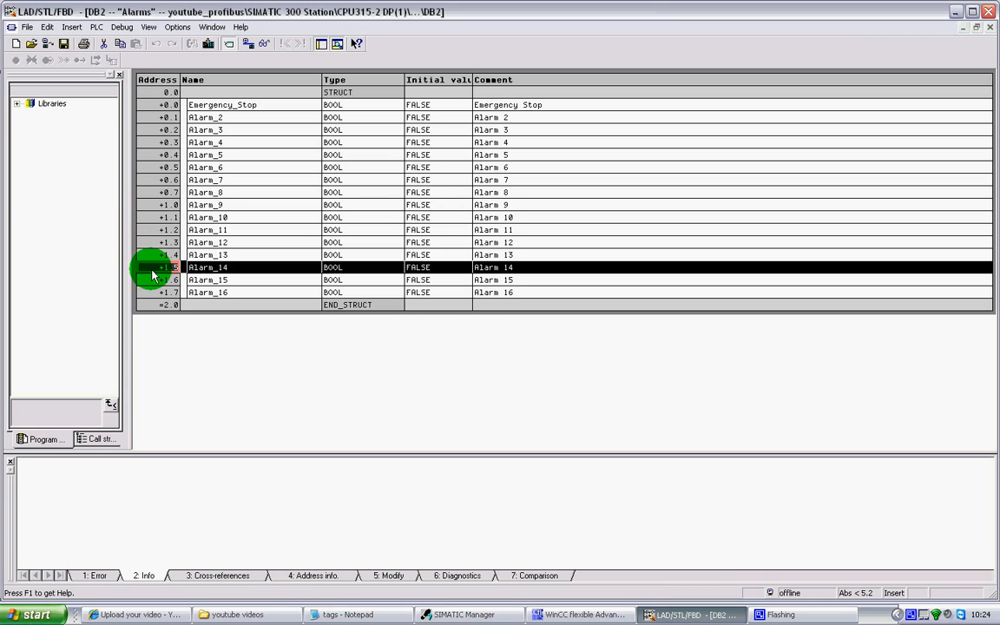
pyautogui.click(152, 279)
pyautogui.click(152, 292)
pyautogui.click(153, 106)
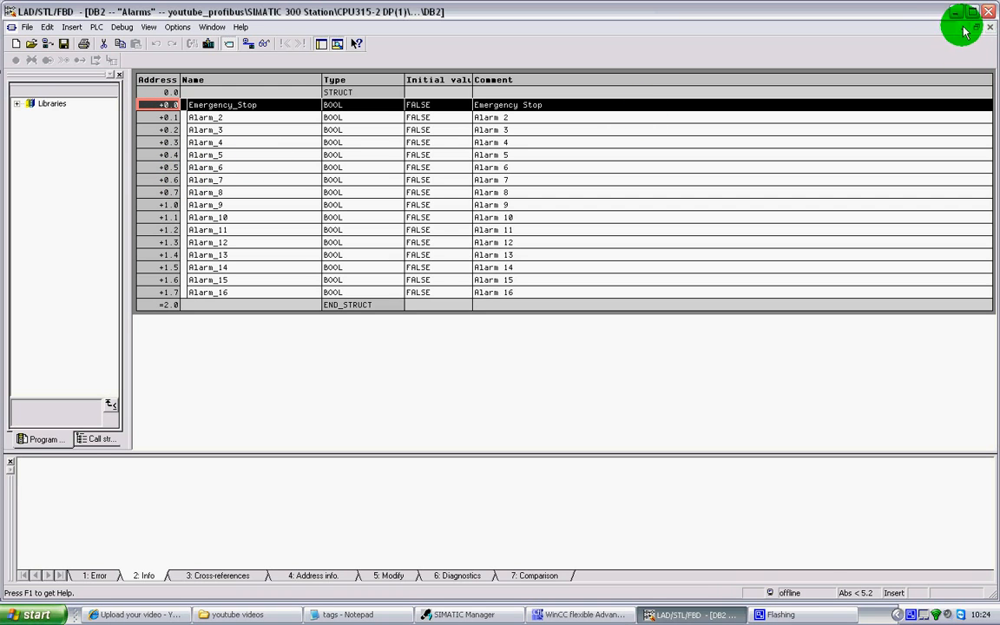
# - Return to WinCC flexible and set the Emergency Stop alarm's trigger bit to 8
pyautogui.click(609, 618)
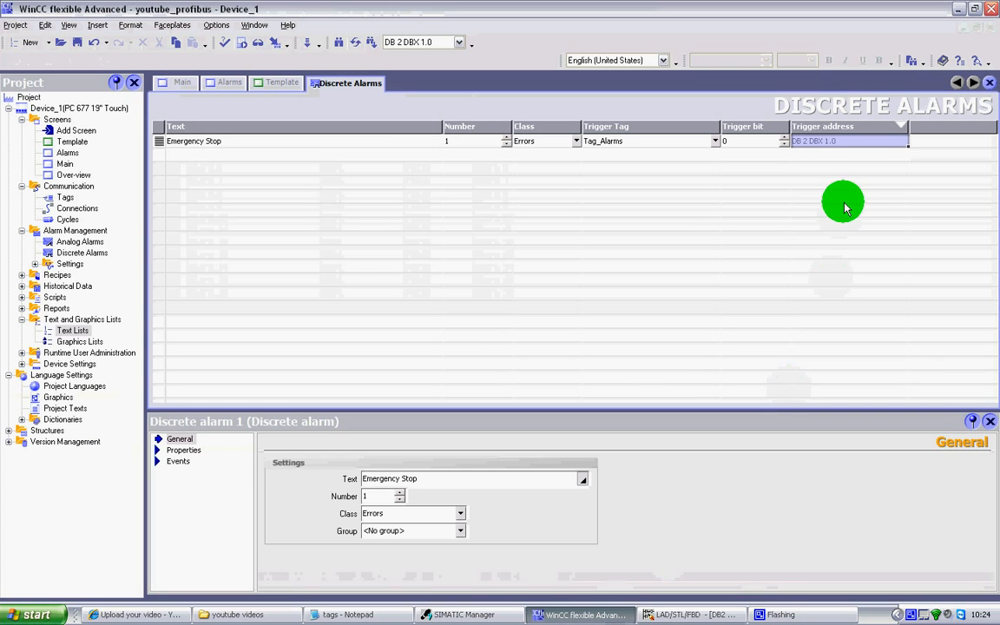
pyautogui.click(746, 144)
pyautogui.click(742, 142)
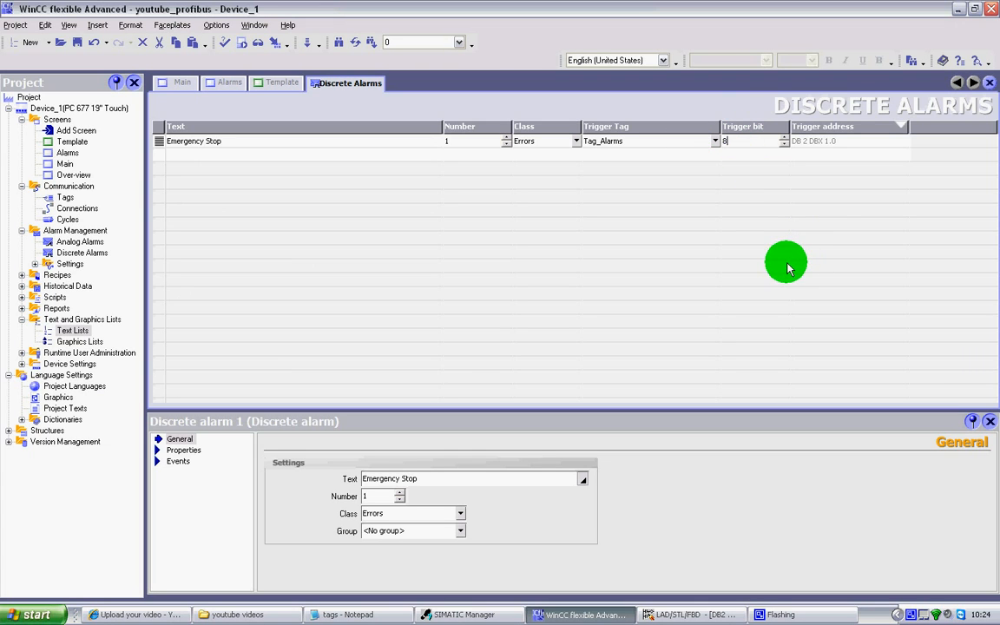
pyautogui.write('8')
pyautogui.click(856, 146)
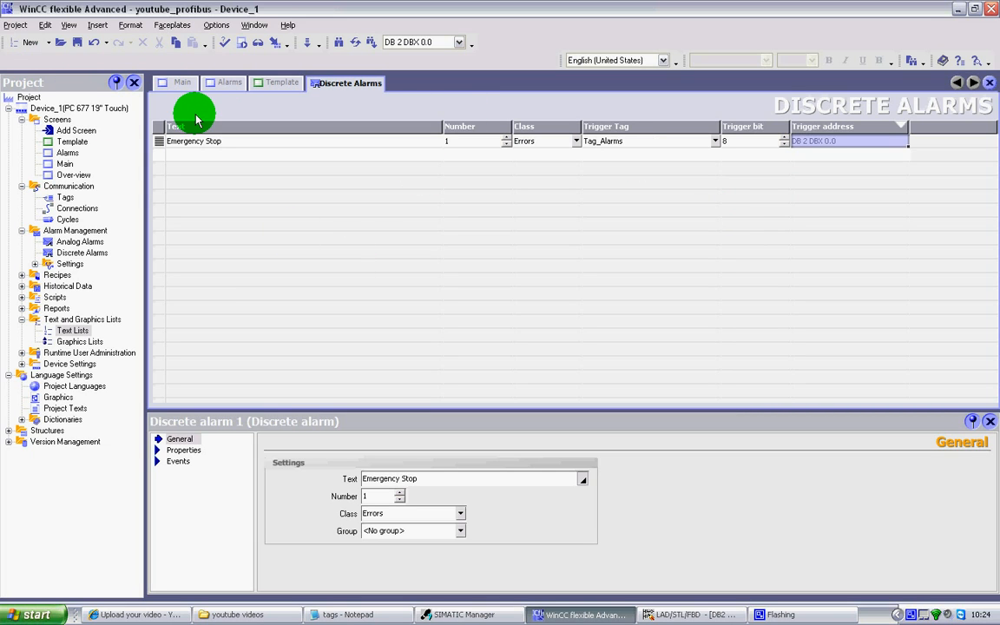
pyautogui.click(276, 46)
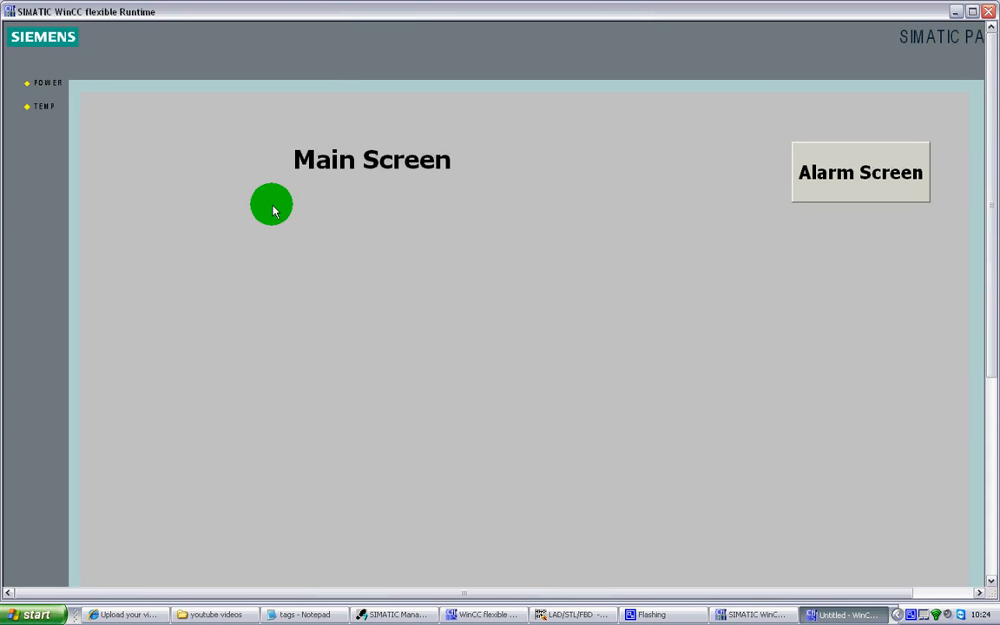
pyautogui.click(988, 12)
pyautogui.click(830, 132)
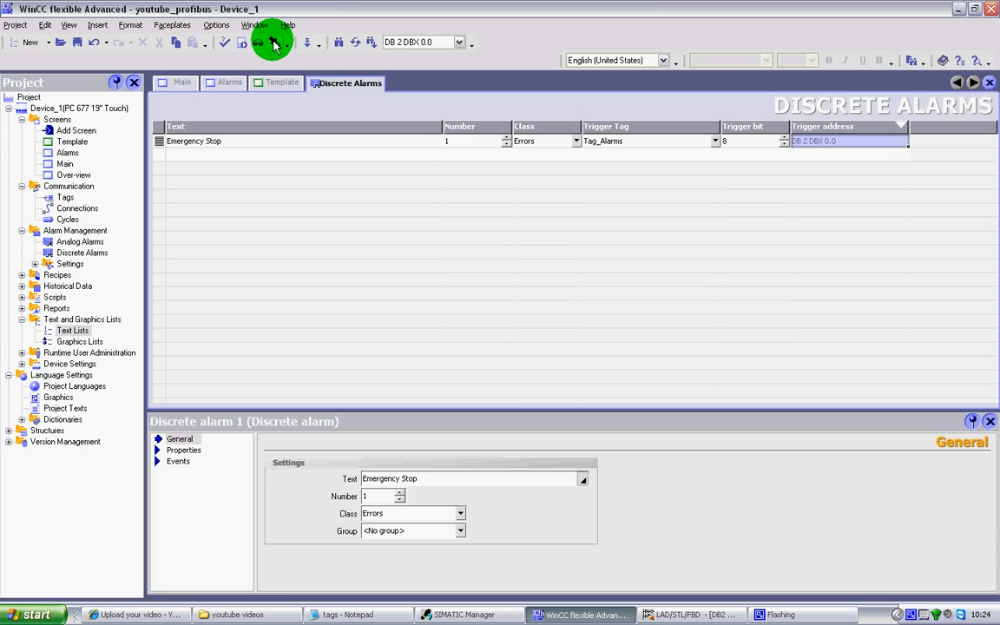
# - Start the project's runtime with the simulator and open the Alarm Screen from the Main Screen
pyautogui.click(274, 43)
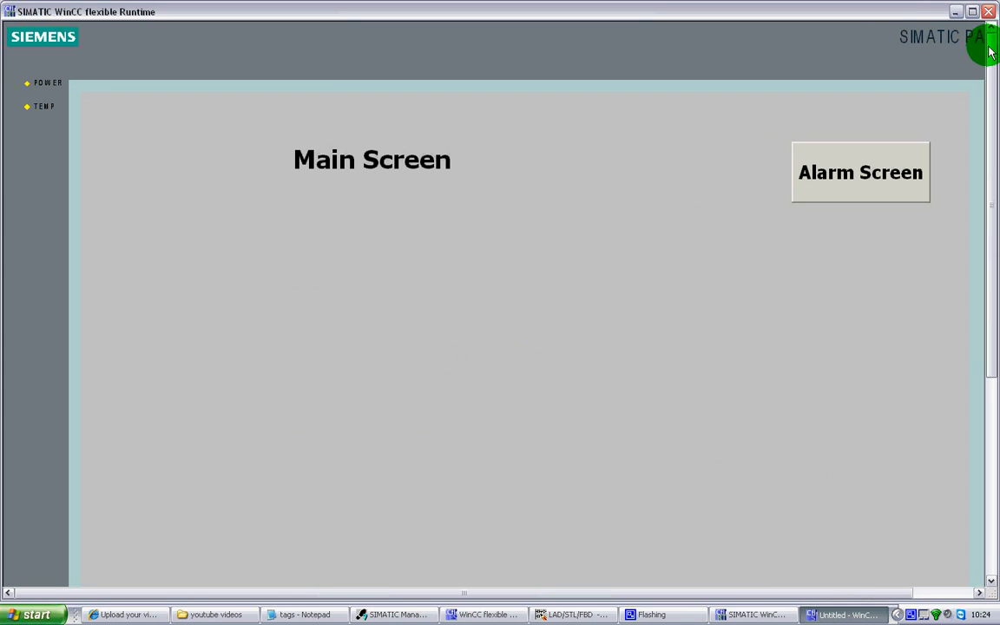
pyautogui.moveTo(991, 49); pyautogui.dragTo(993, 62)
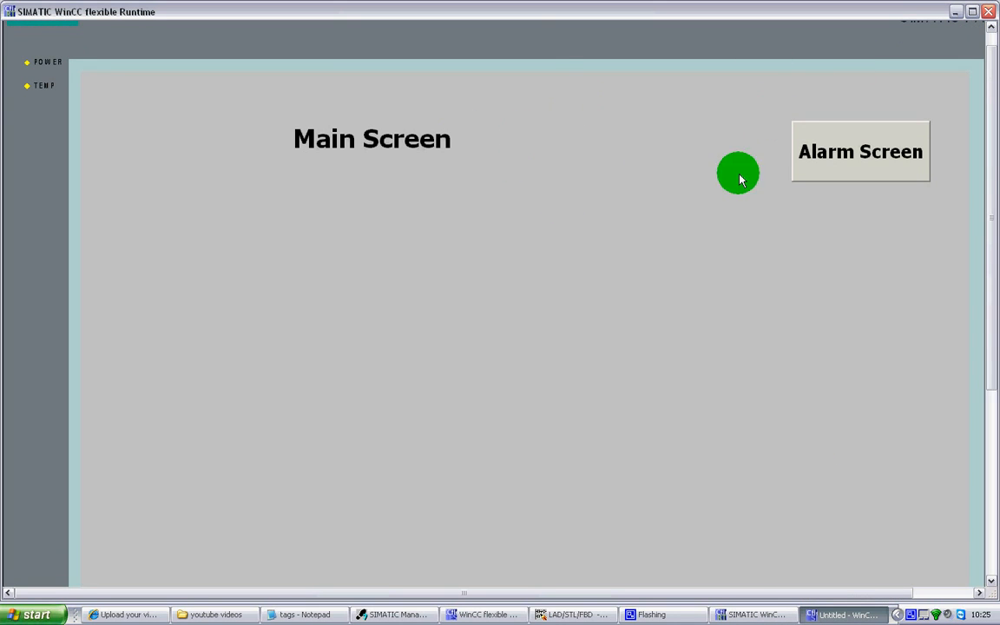
pyautogui.click(864, 152)
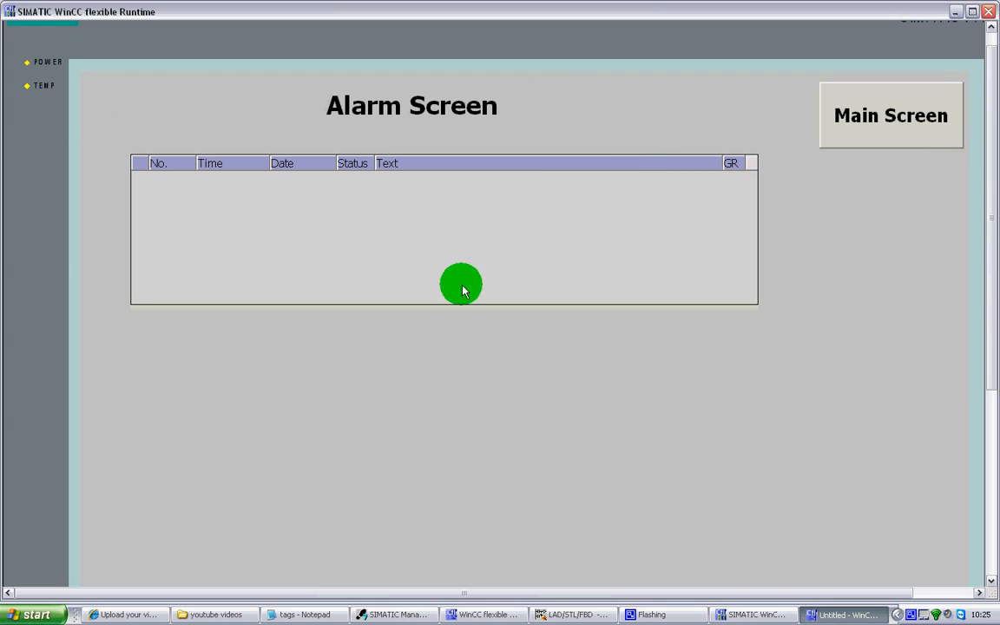
# - Bring up the Runtime Simulator window, reduce its height and place it below the alarm view
pyautogui.click(816, 614)
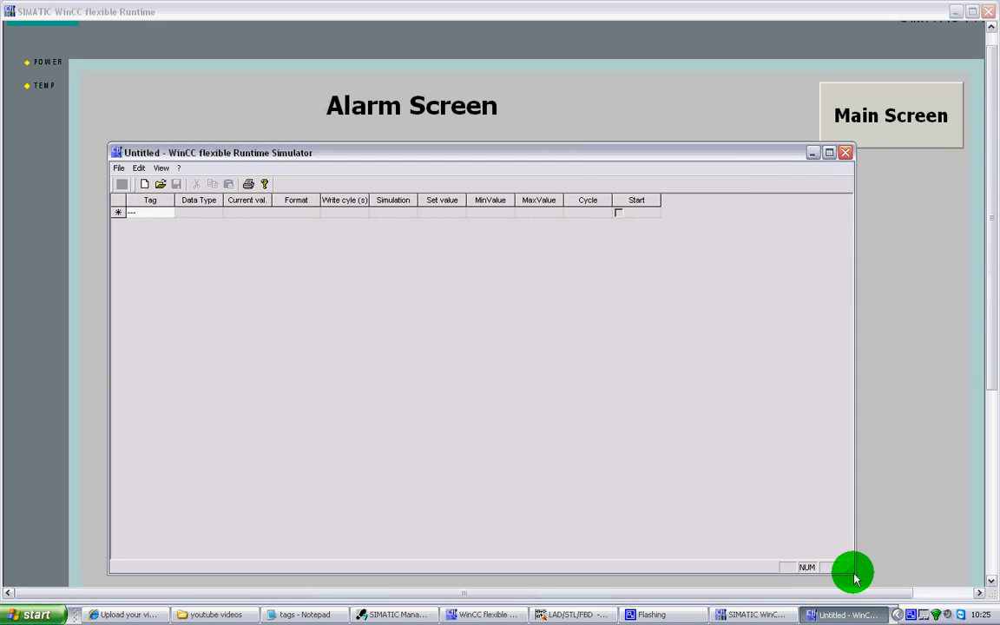
pyautogui.moveTo(852, 573); pyautogui.dragTo(839, 314)
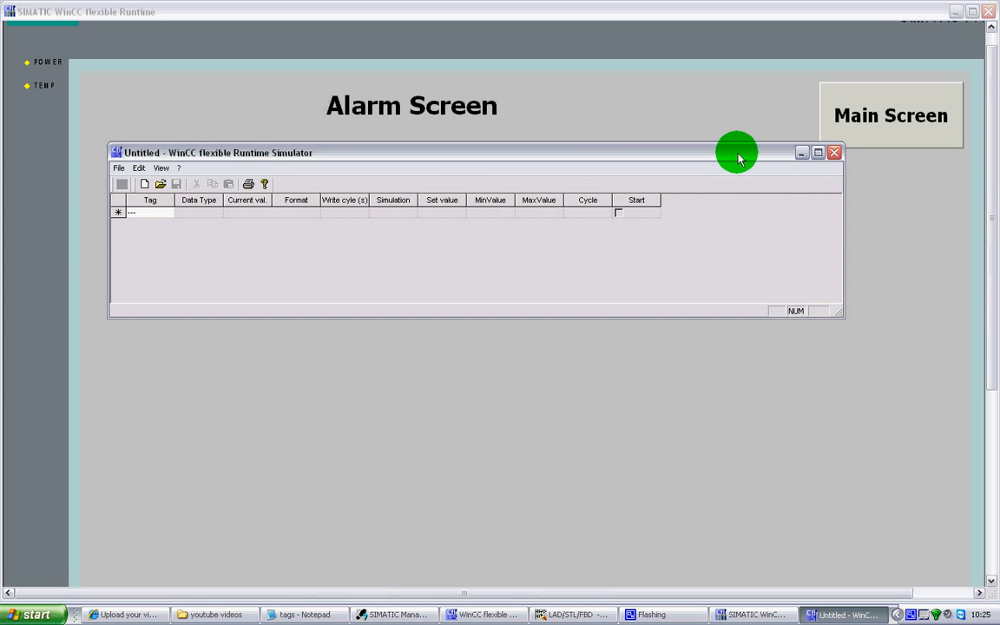
pyautogui.moveTo(735, 152); pyautogui.dragTo(748, 339)
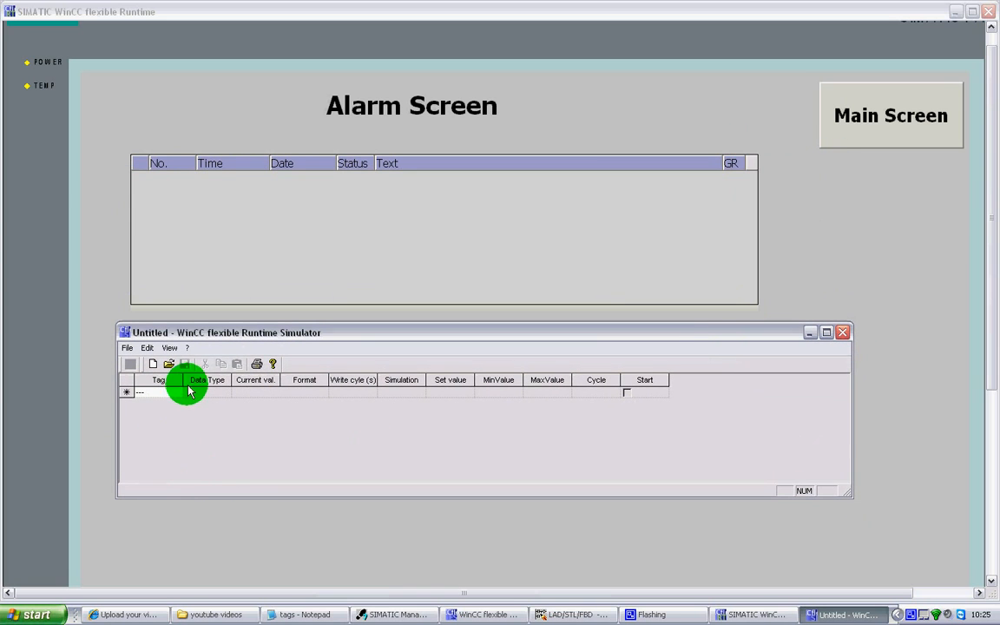
# - Widen the simulator's current value and tag columns and add Tag_Alarms as the tag to simulate
pyautogui.moveTo(282, 382); pyautogui.dragTo(346, 382)
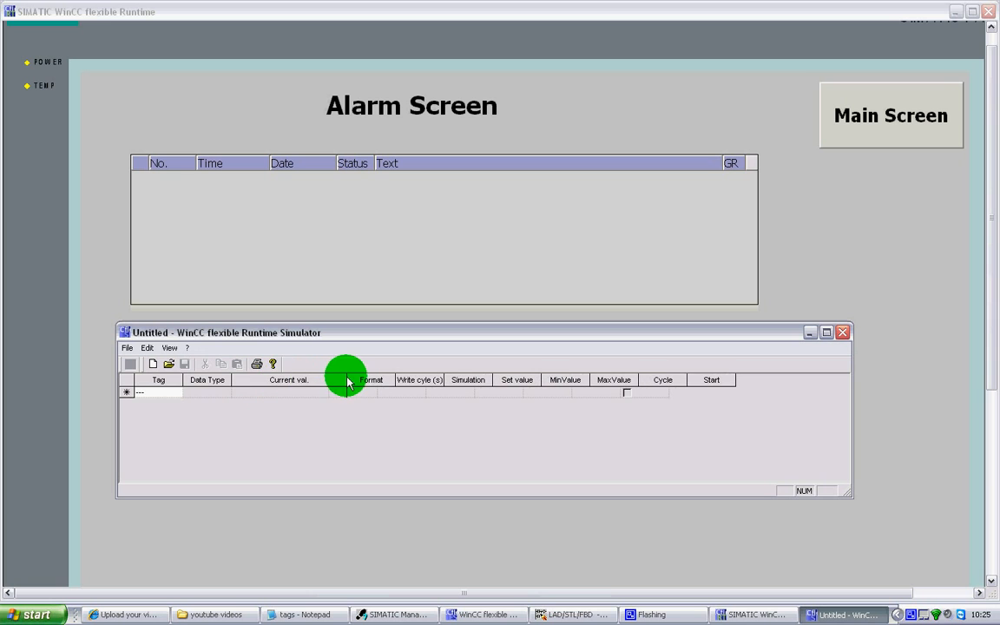
pyautogui.click(178, 392)
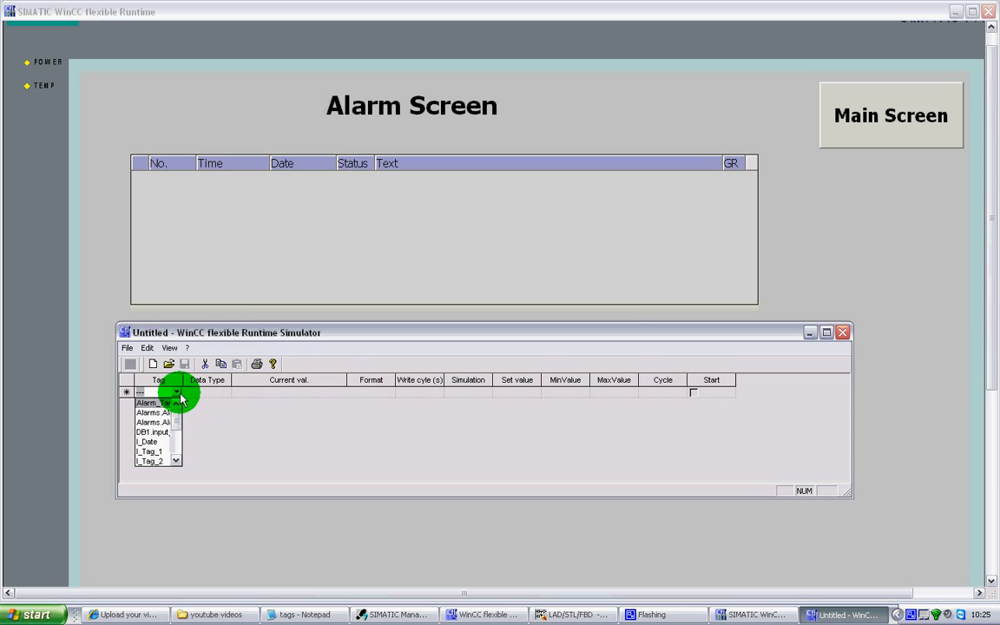
pyautogui.click(185, 383)
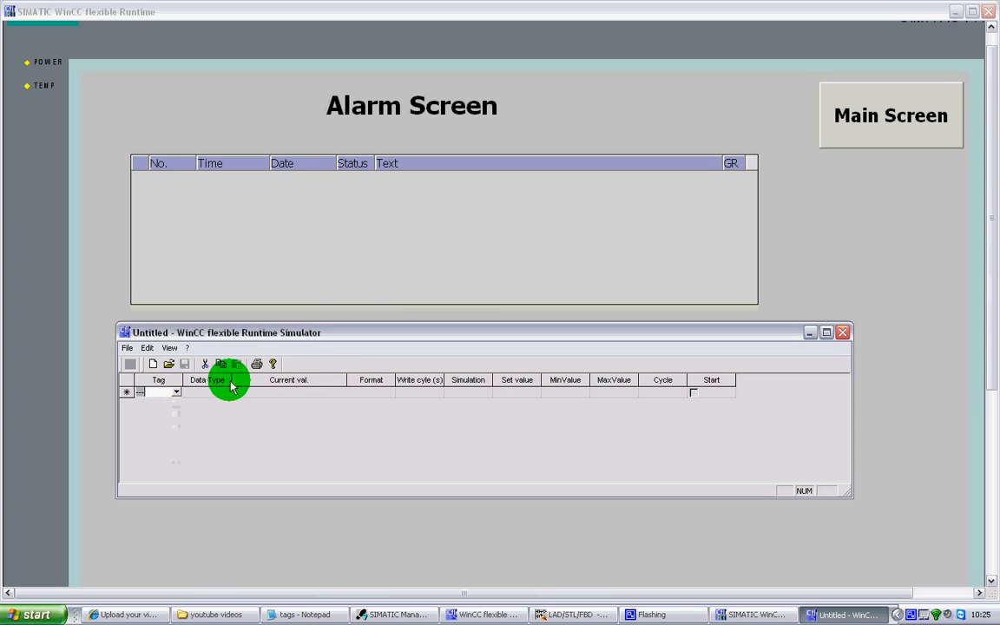
pyautogui.moveTo(185, 382); pyautogui.dragTo(269, 382)
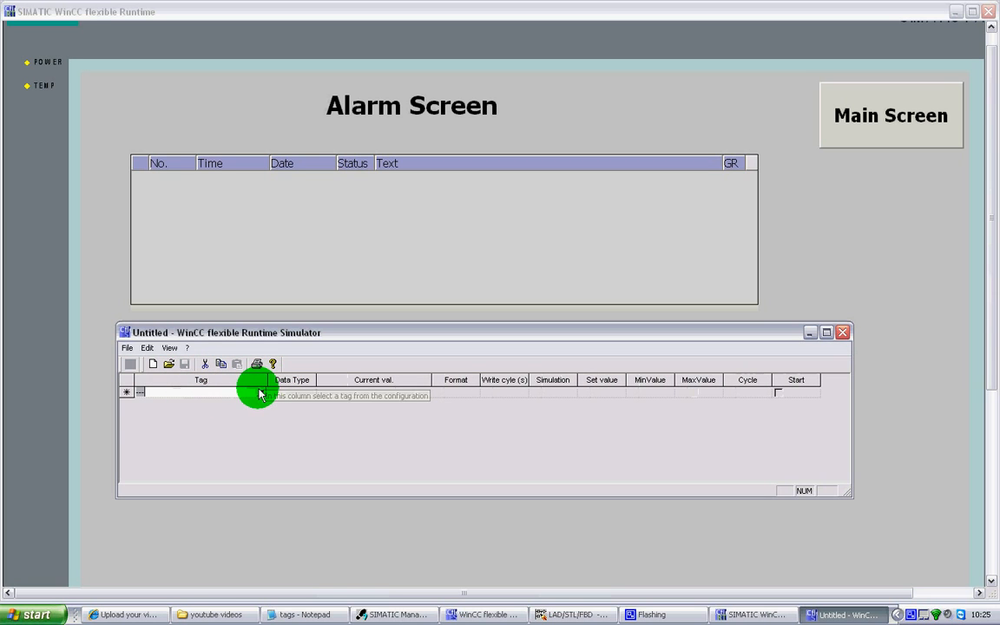
pyautogui.click(260, 392)
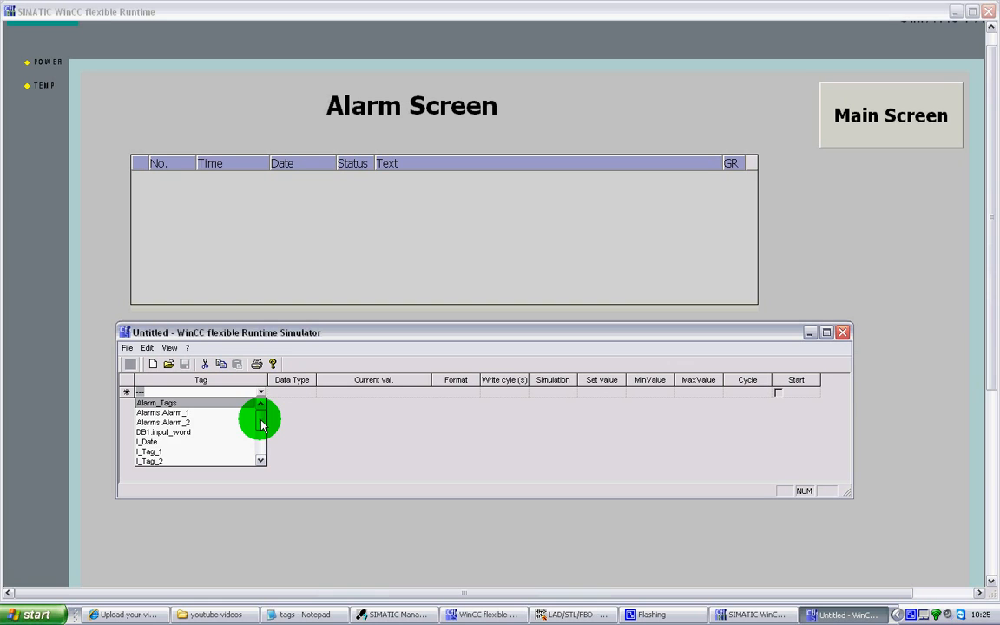
pyautogui.moveTo(262, 425); pyautogui.dragTo(190, 470)
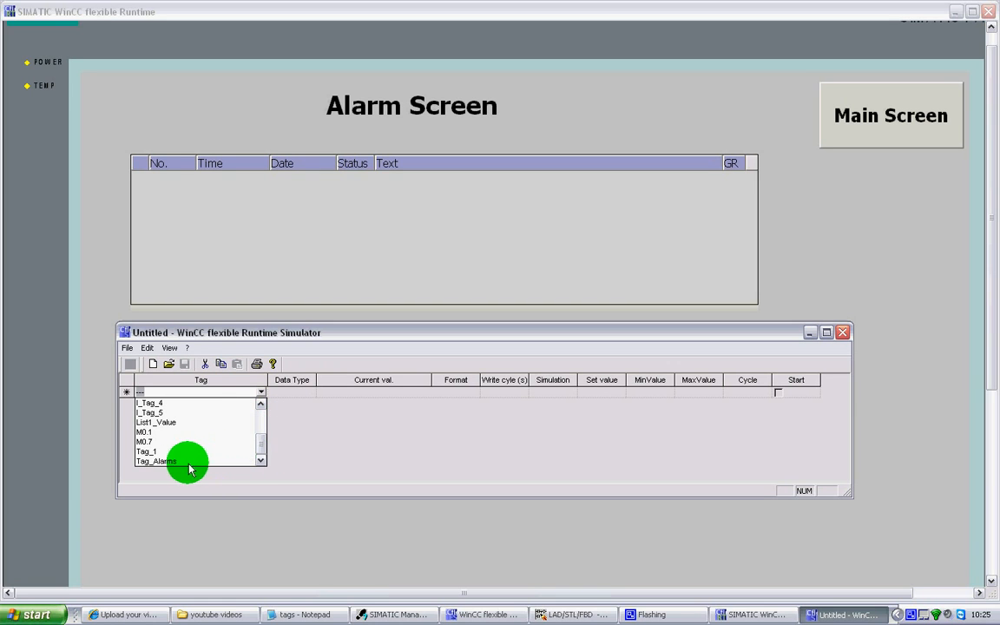
pyautogui.click(173, 463)
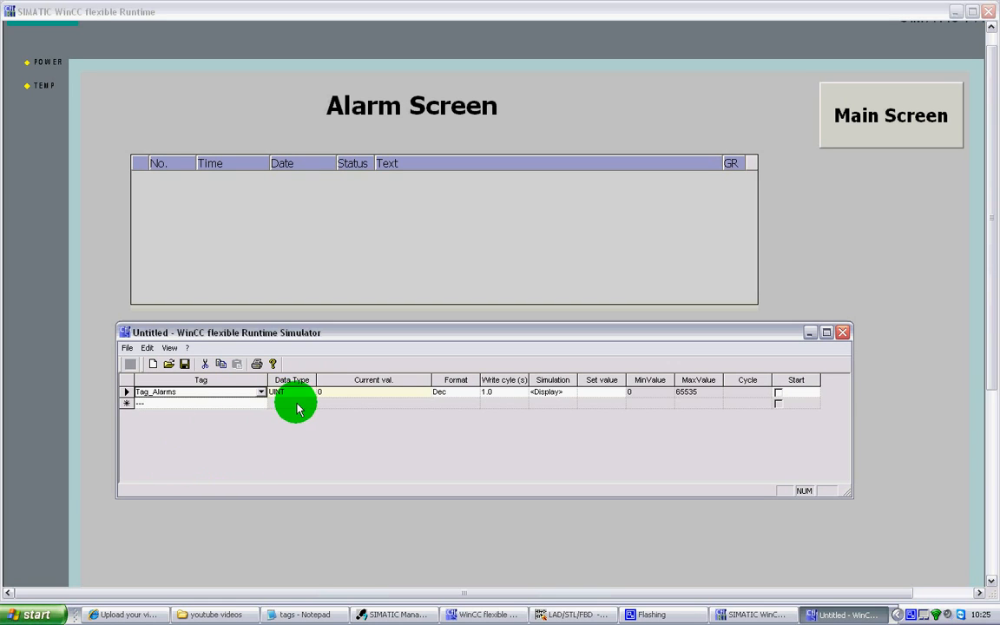
# - Set the display format of Tag_Alarms in the simulator to Bin
pyautogui.click(447, 393)
pyautogui.click(472, 392)
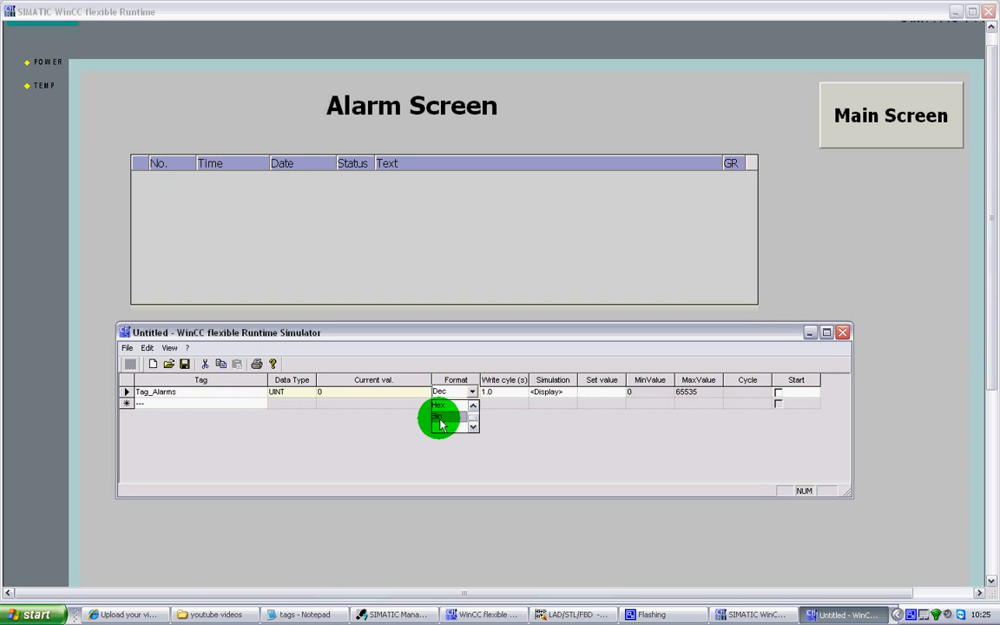
pyautogui.click(440, 418)
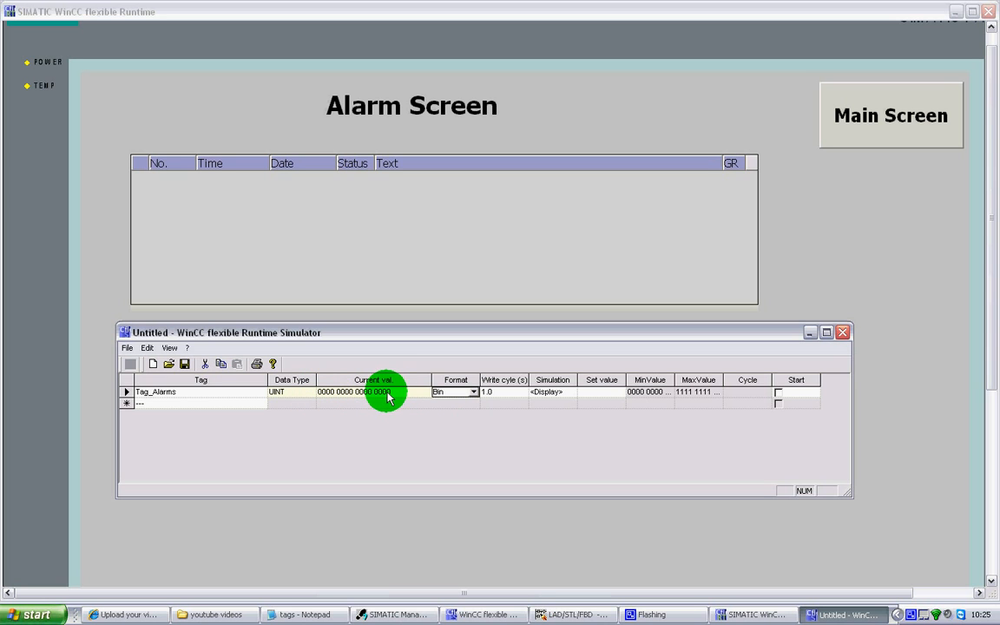
pyautogui.click(573, 614)
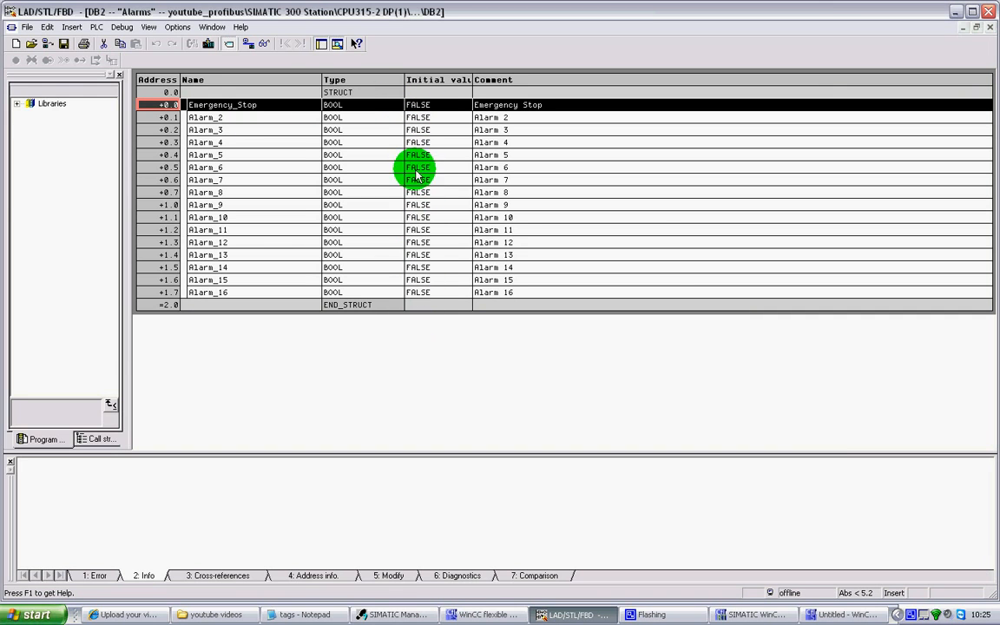
pyautogui.click(755, 614)
pyautogui.click(841, 616)
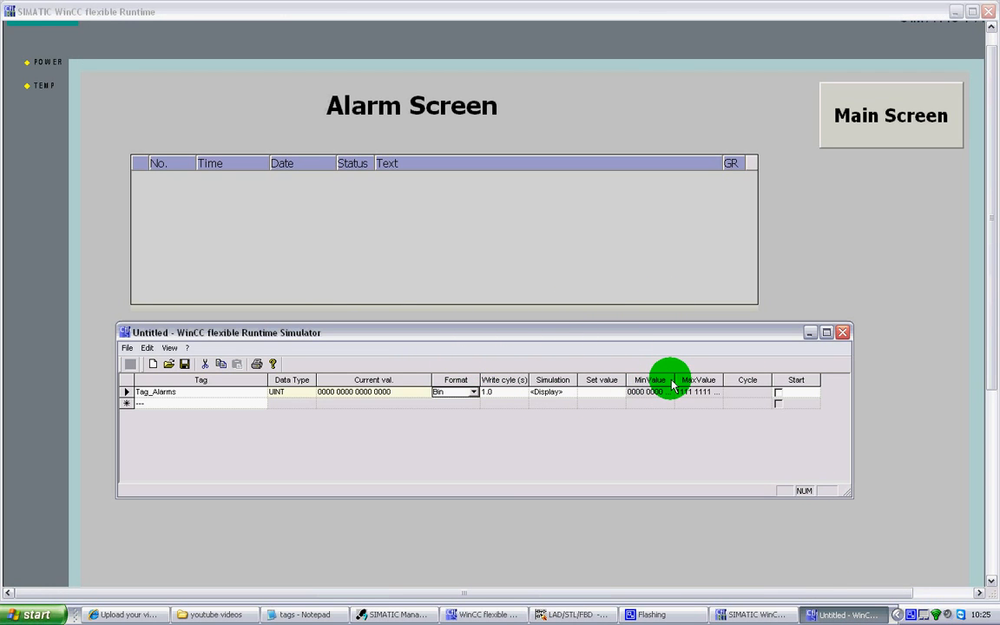
pyautogui.moveTo(675, 384); pyautogui.dragTo(826, 385)
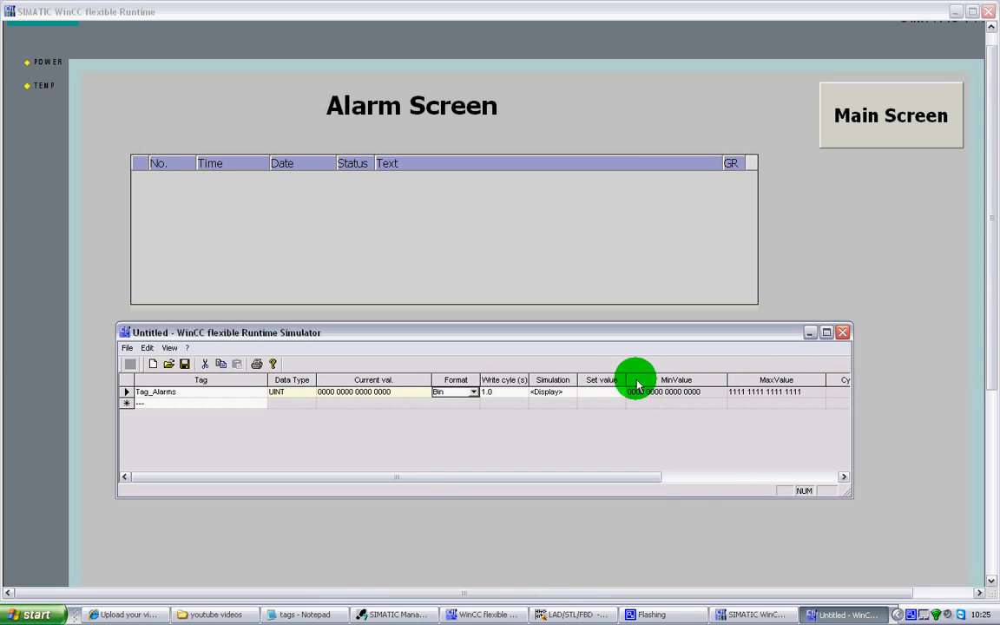
pyautogui.moveTo(625, 385); pyautogui.dragTo(693, 384)
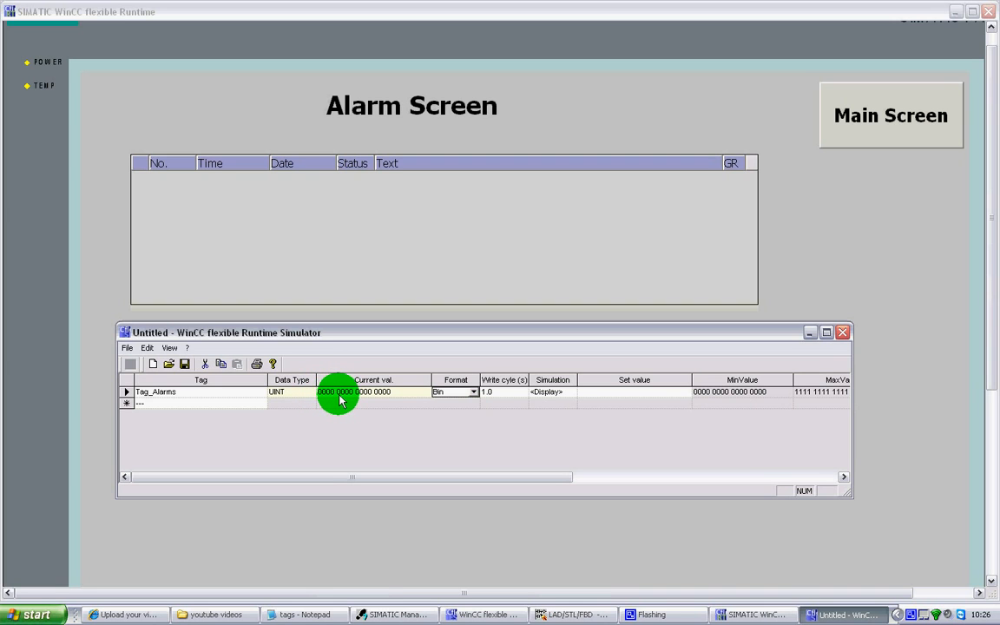
pyautogui.click(592, 392)
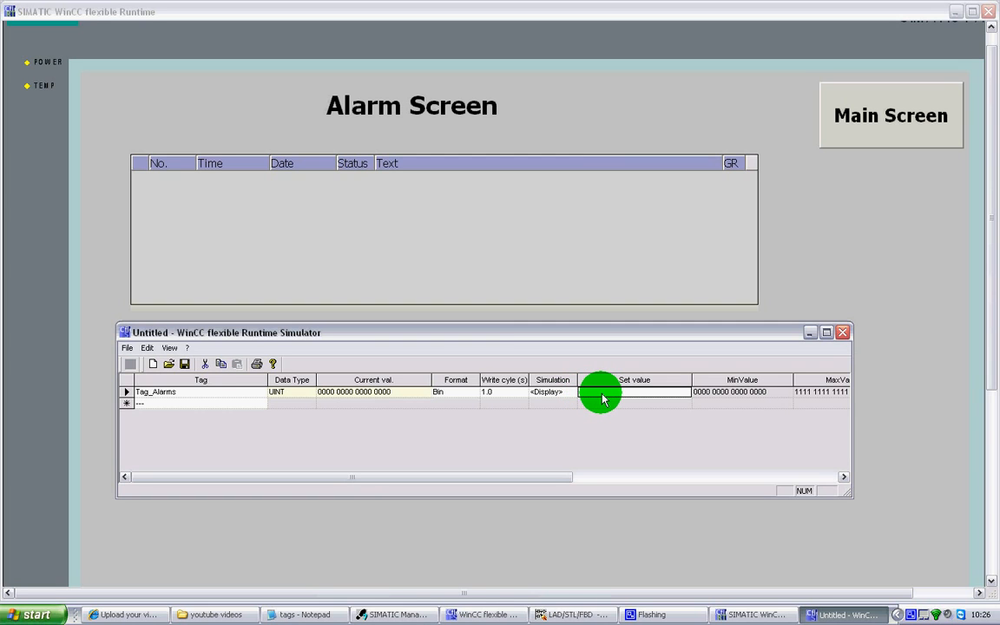
pyautogui.write('1000000000000000')
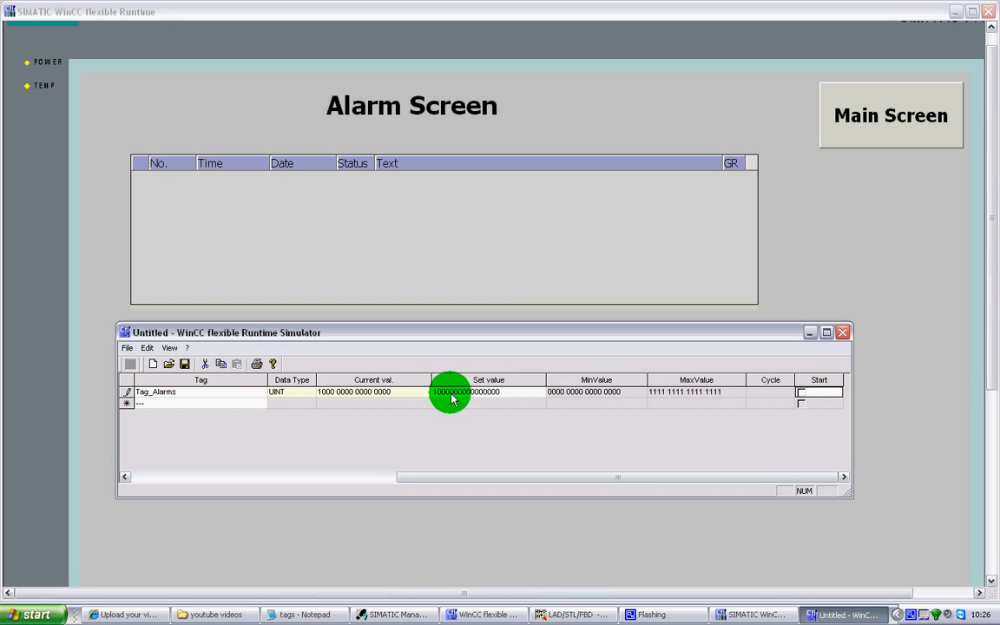
pyautogui.click(802, 395)
pyautogui.click(802, 395)
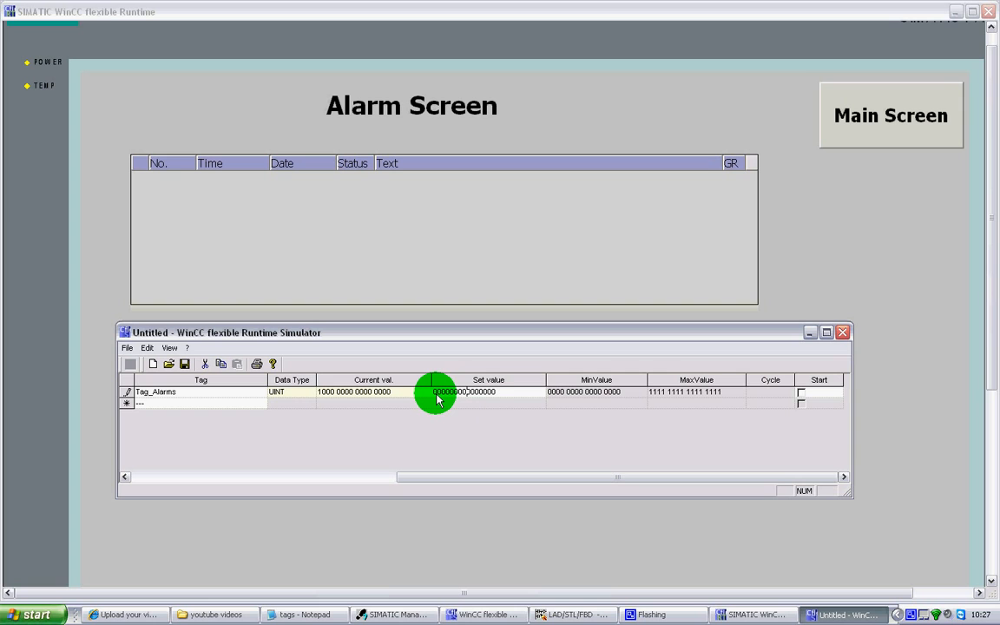
pyautogui.press('Return')
pyautogui.press('Return')
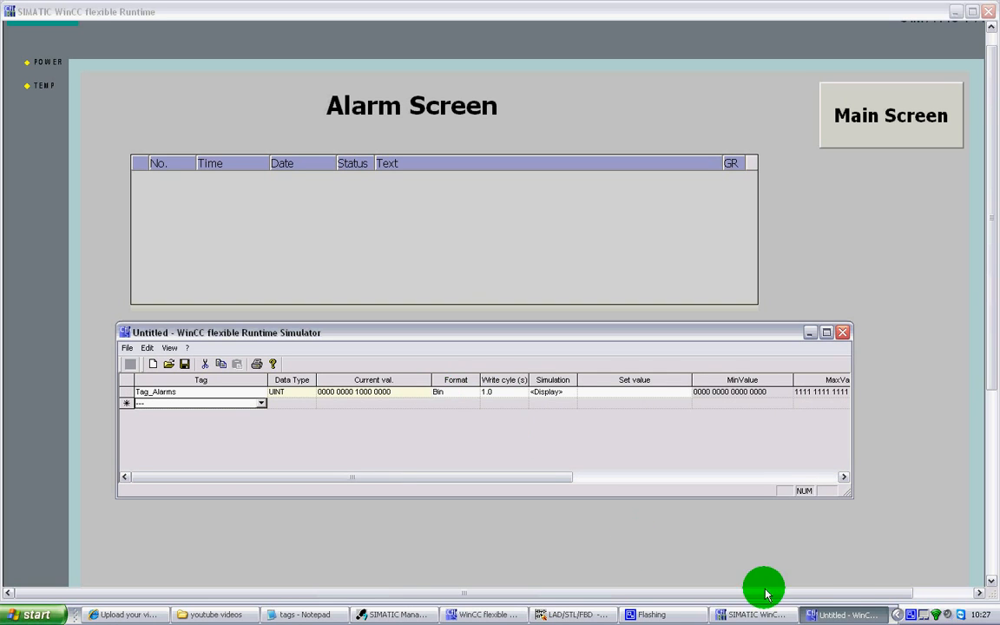
pyautogui.rightClick(904, 617)
pyautogui.click(924, 586)
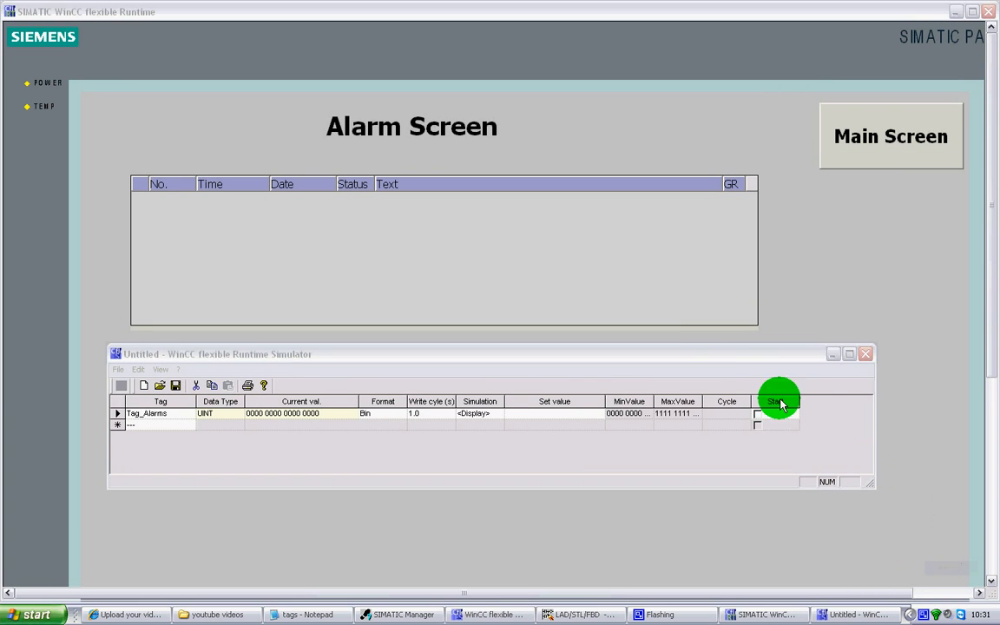
pyautogui.click(715, 352)
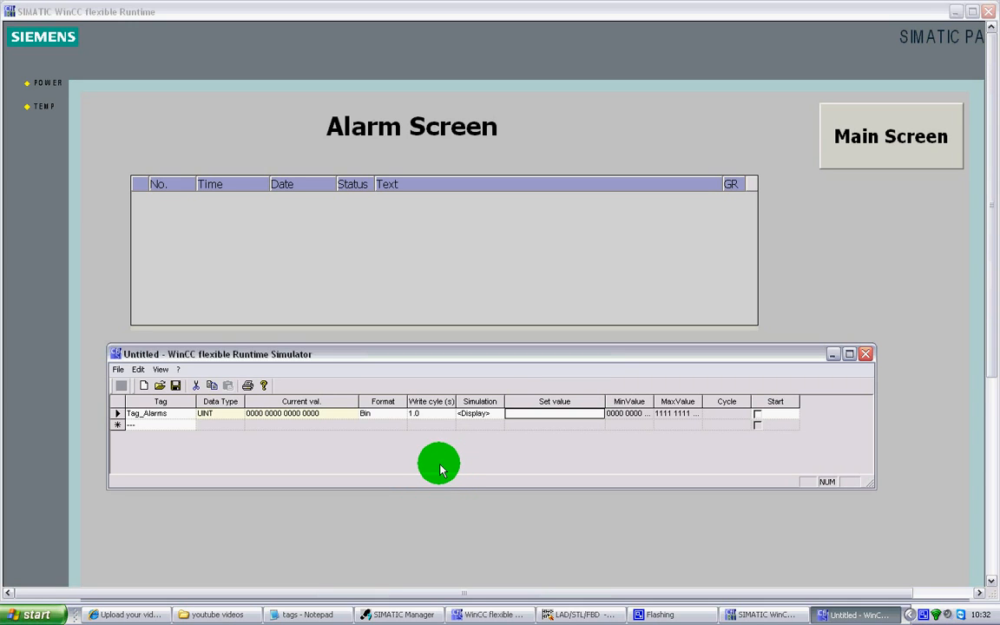
pyautogui.write('000')
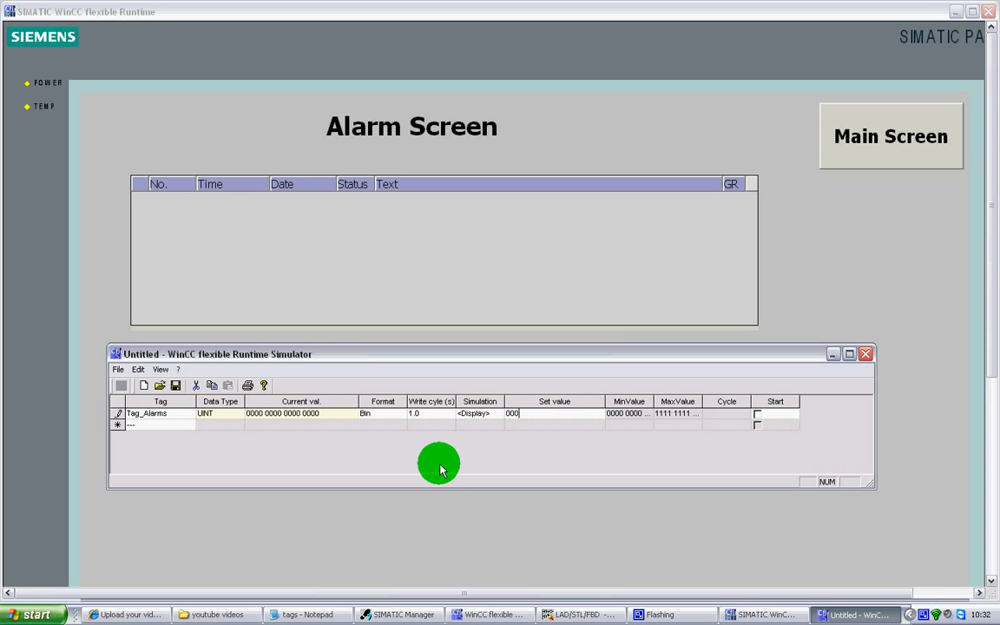
pyautogui.write('00001')
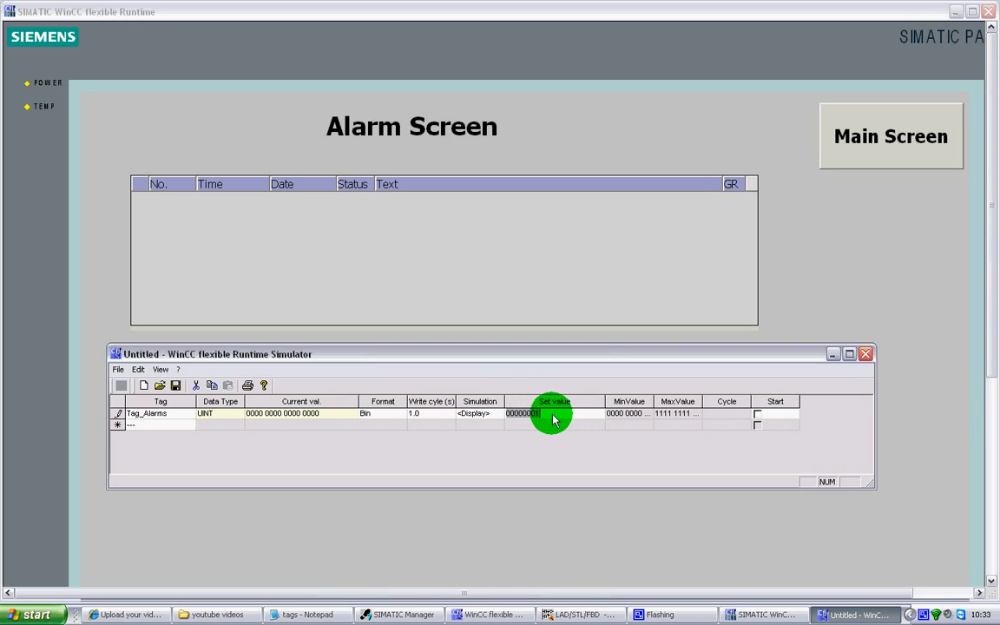
pyautogui.click(554, 414)
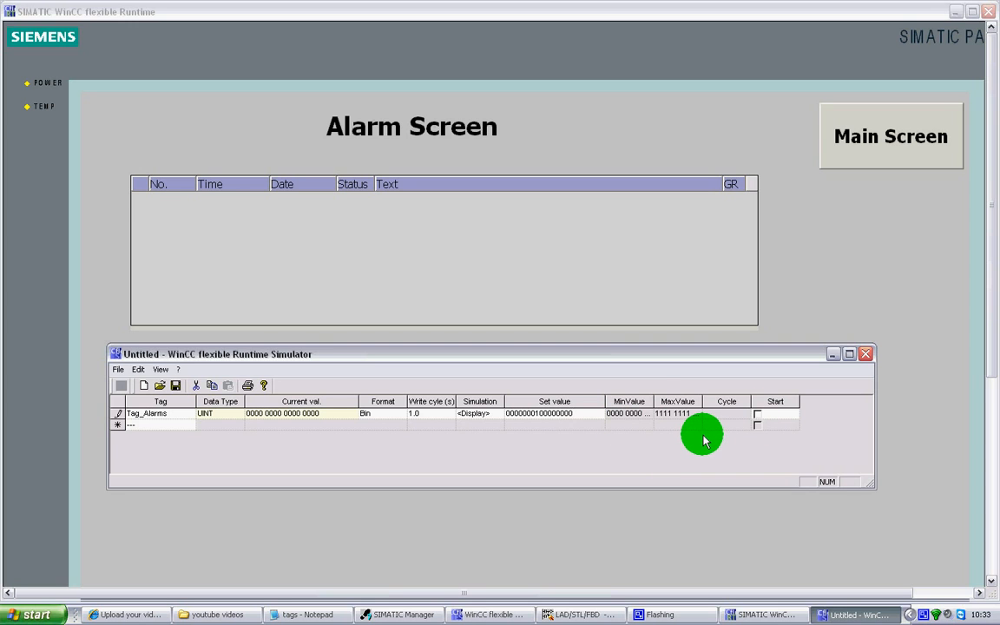
pyautogui.press('Return')
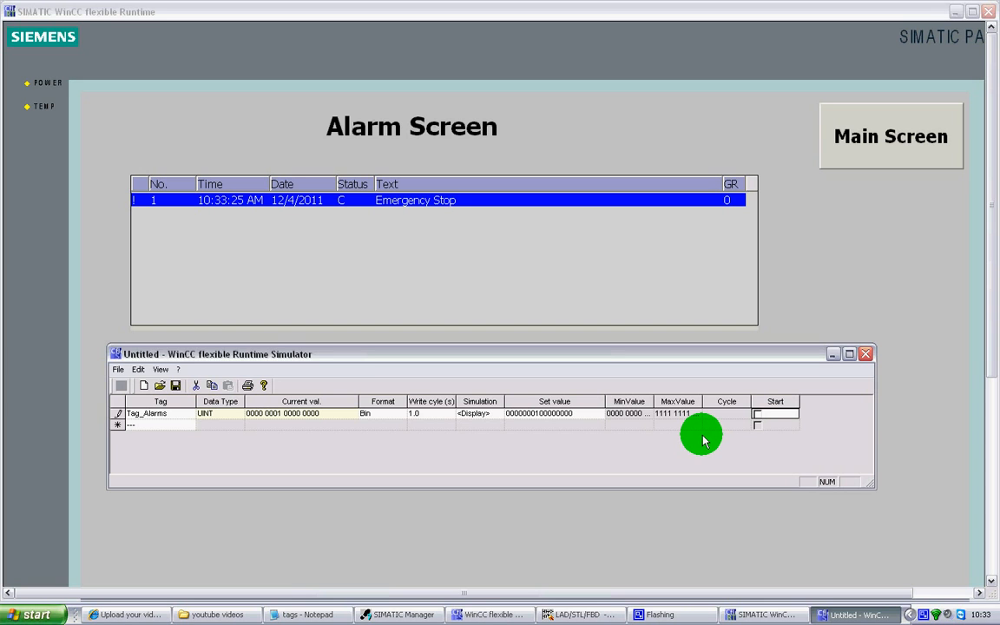
# - Check the alarm bit addresses in DB2, return to the runtime alarm screen and move the simulator window slightly lower
pyautogui.click(566, 615)
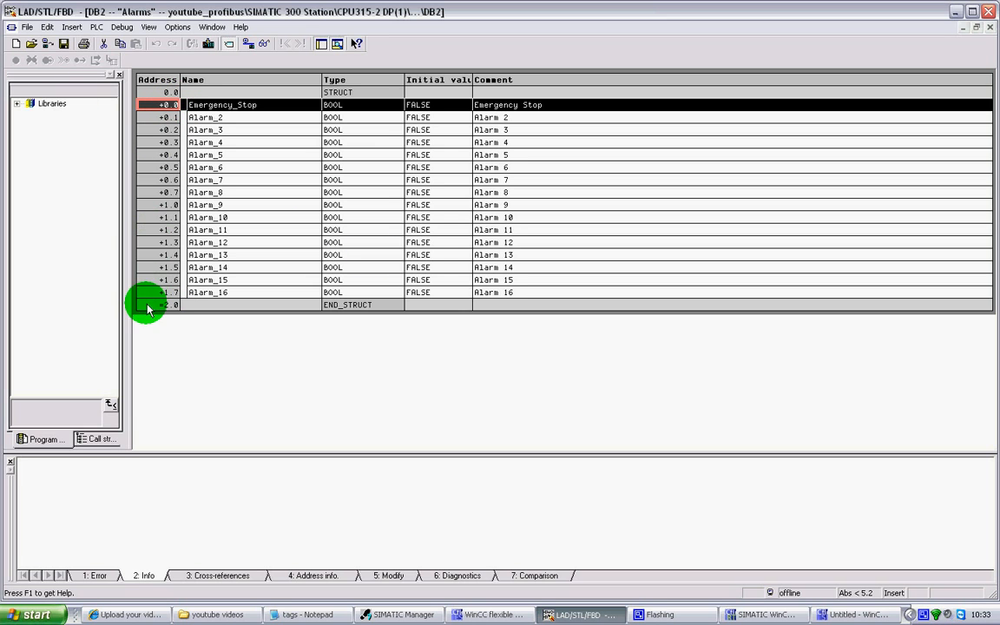
pyautogui.click(765, 615)
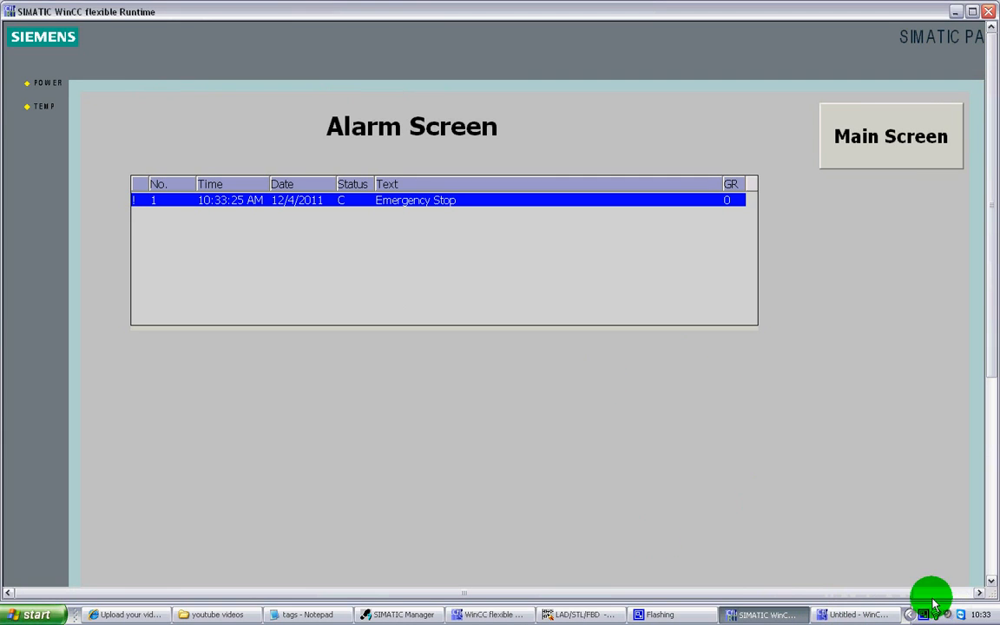
pyautogui.click(858, 614)
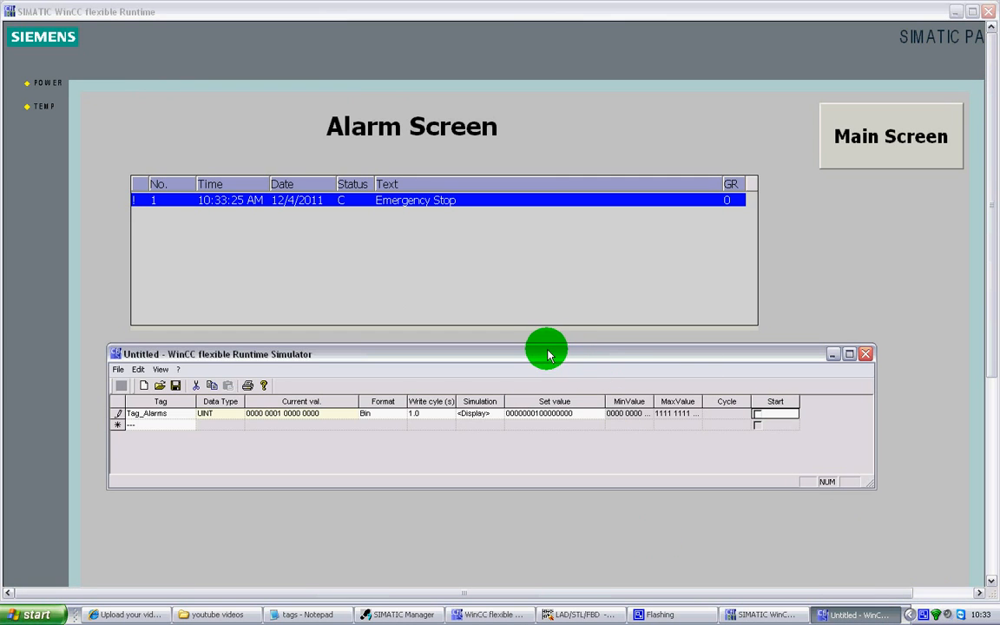
pyautogui.moveTo(549, 352); pyautogui.dragTo(549, 359)
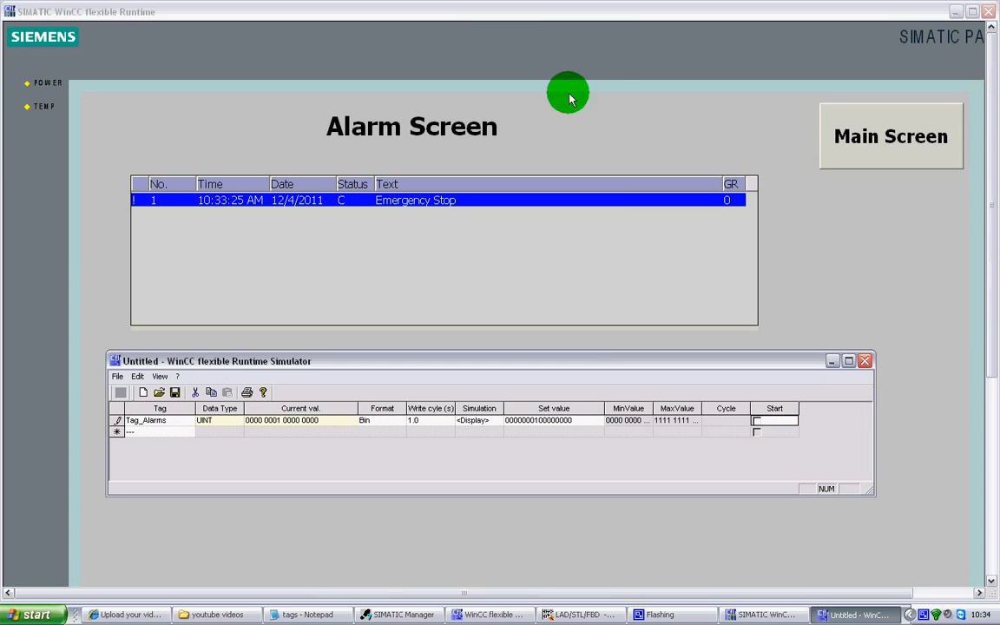
# - Bring the runtime alarm screen forward and inspect the Emergency Stop entry's number and time in the alarm view
pyautogui.click(198, 187)
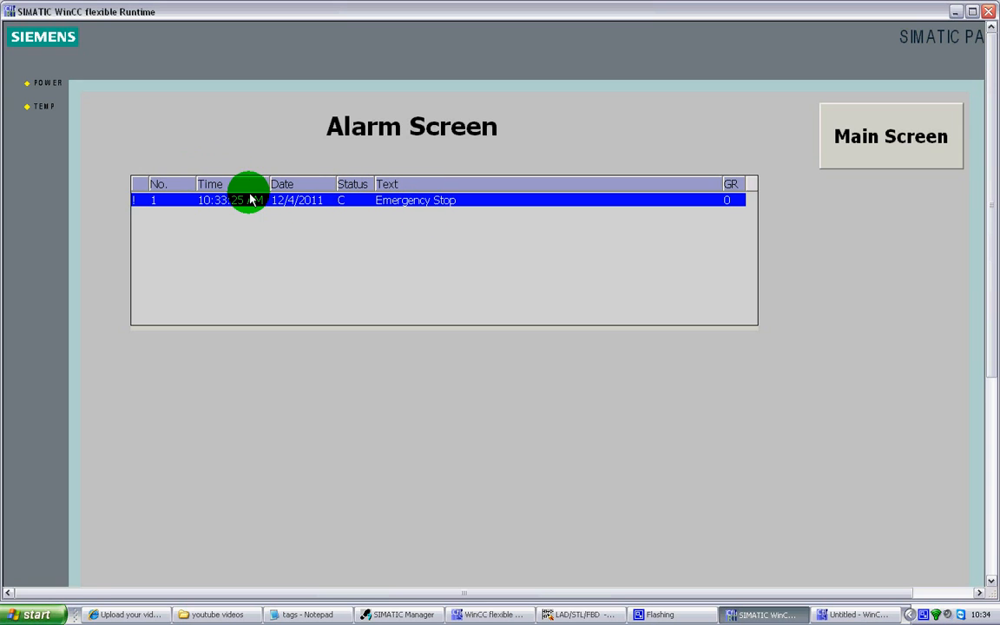
pyautogui.click(161, 198)
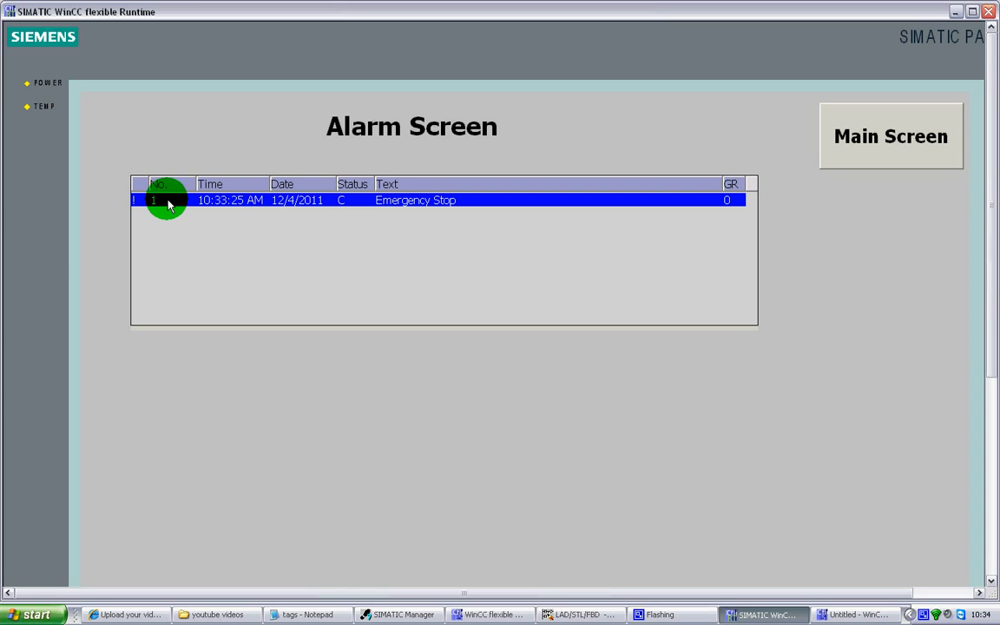